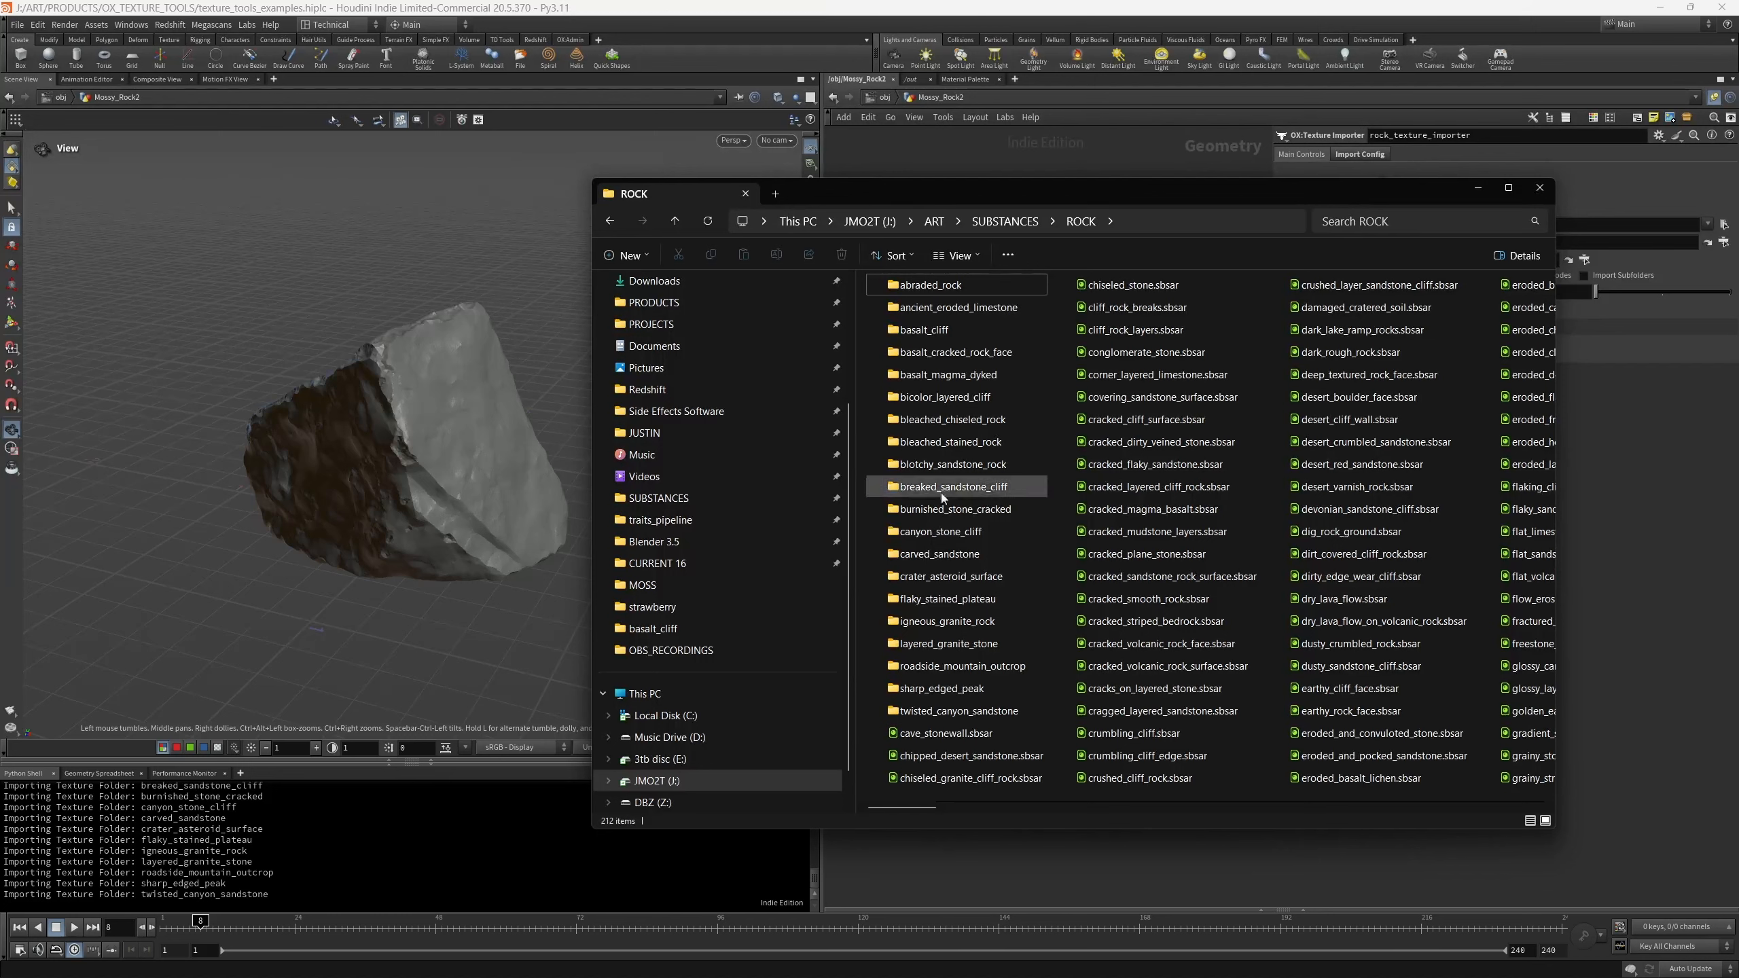
- Examine the texture files in the bleached_chiseled_rock folder, return to the ROCK folder and put the file window away
double_click(951, 419)
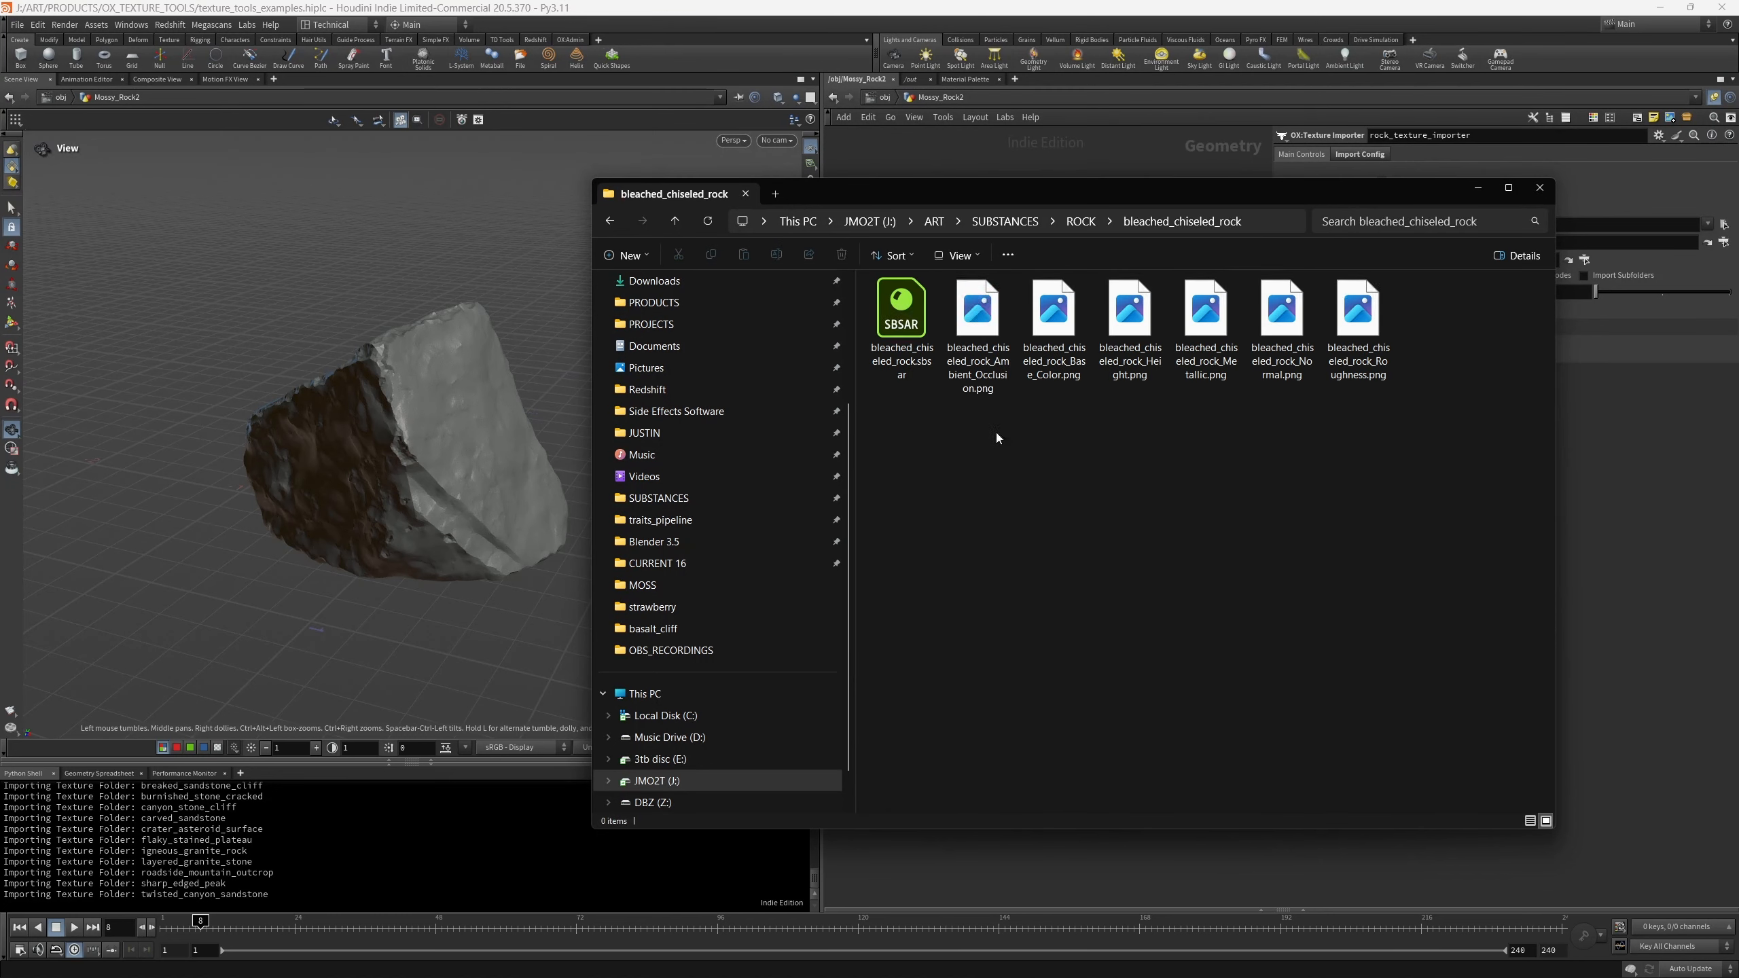
click(1083, 226)
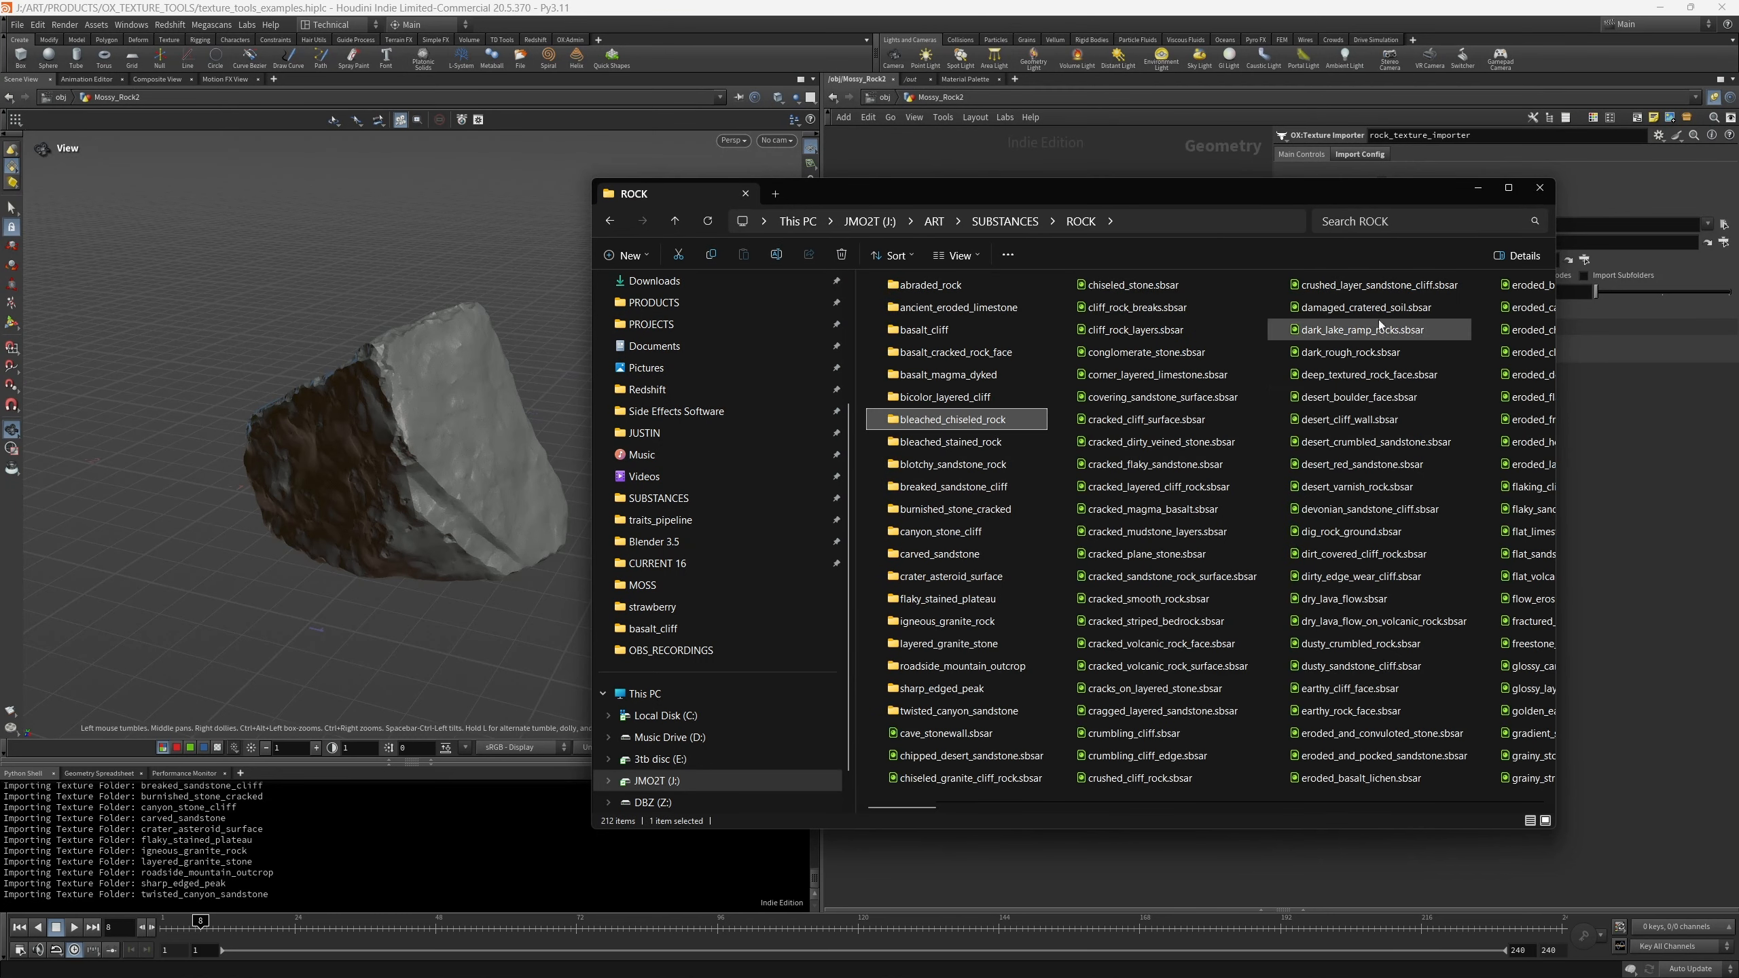
click(1479, 187)
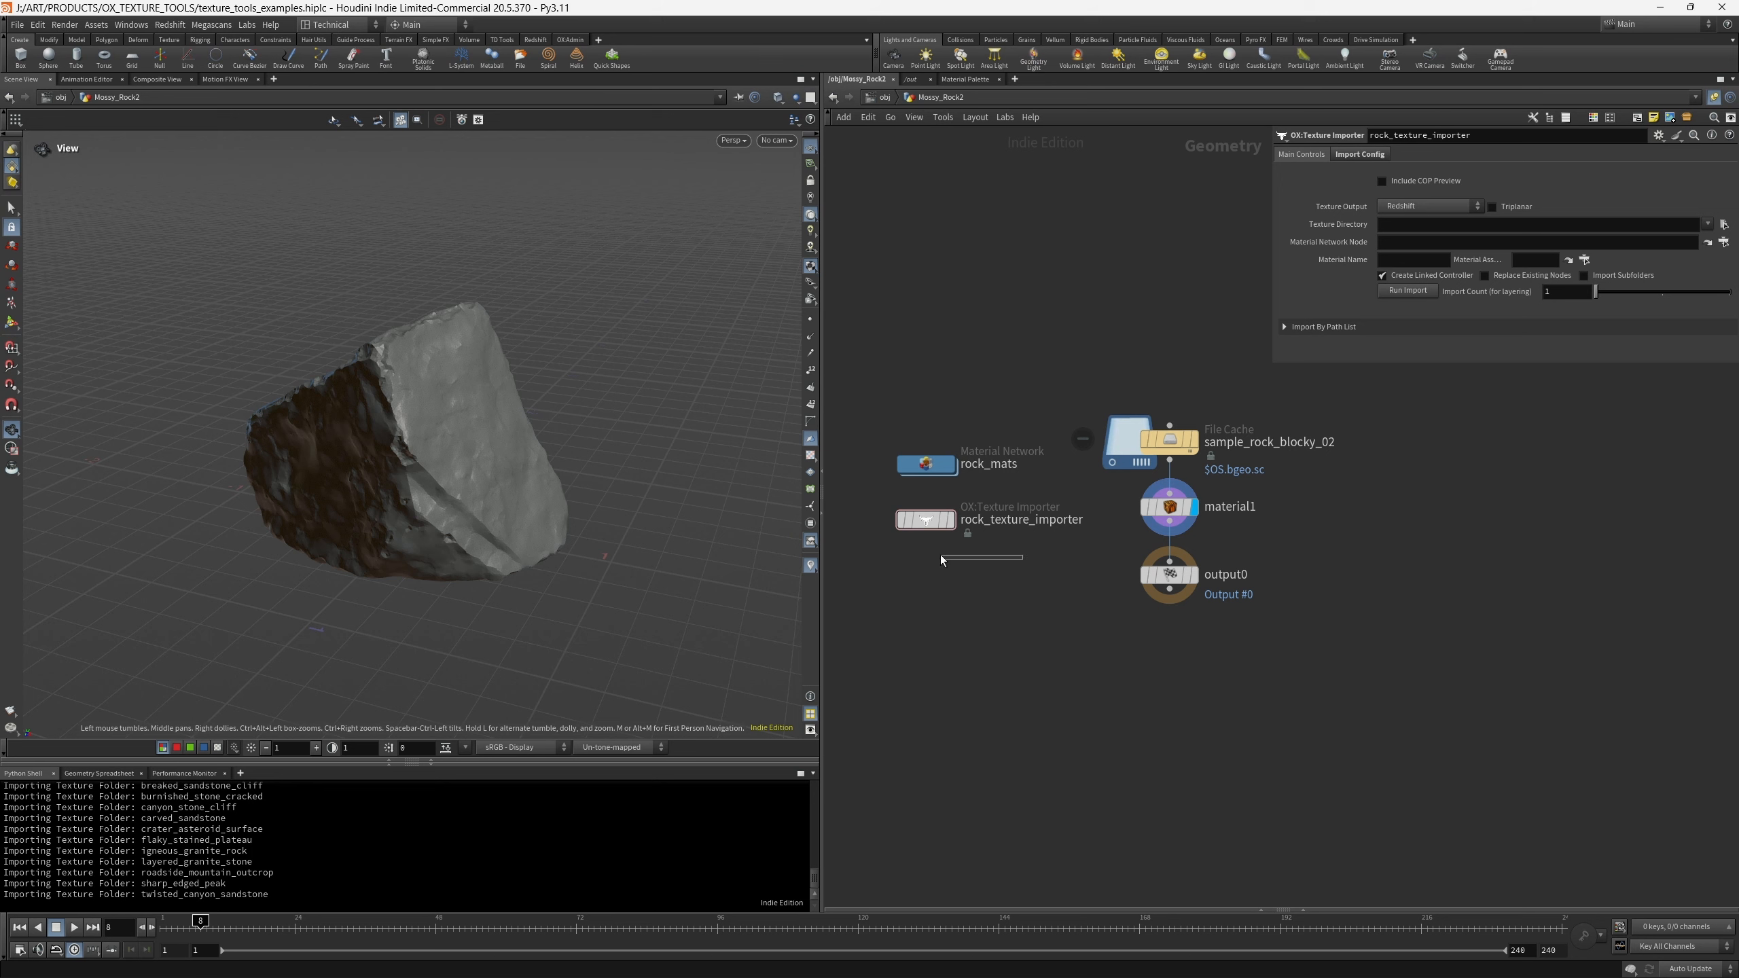
- Set the Material Network Node of rock_texture_importer to the rock_mats network
drag(940, 554, 882, 508)
drag(1220, 493, 1219, 491)
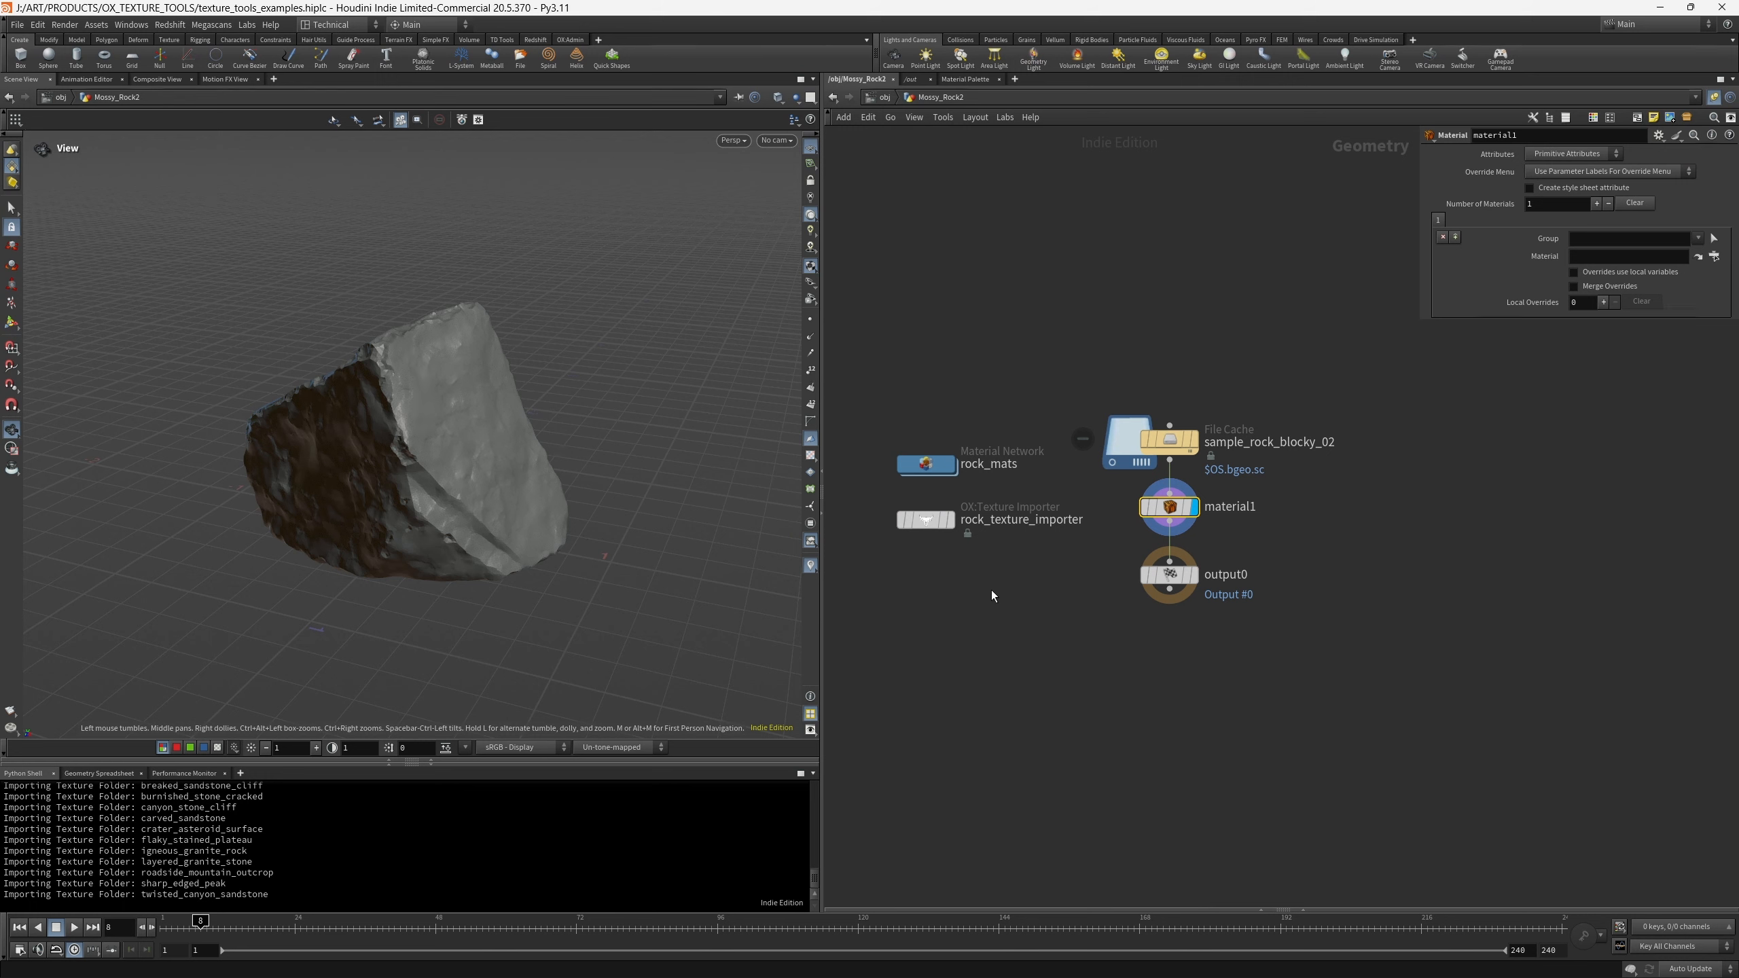
drag(948, 563, 901, 492)
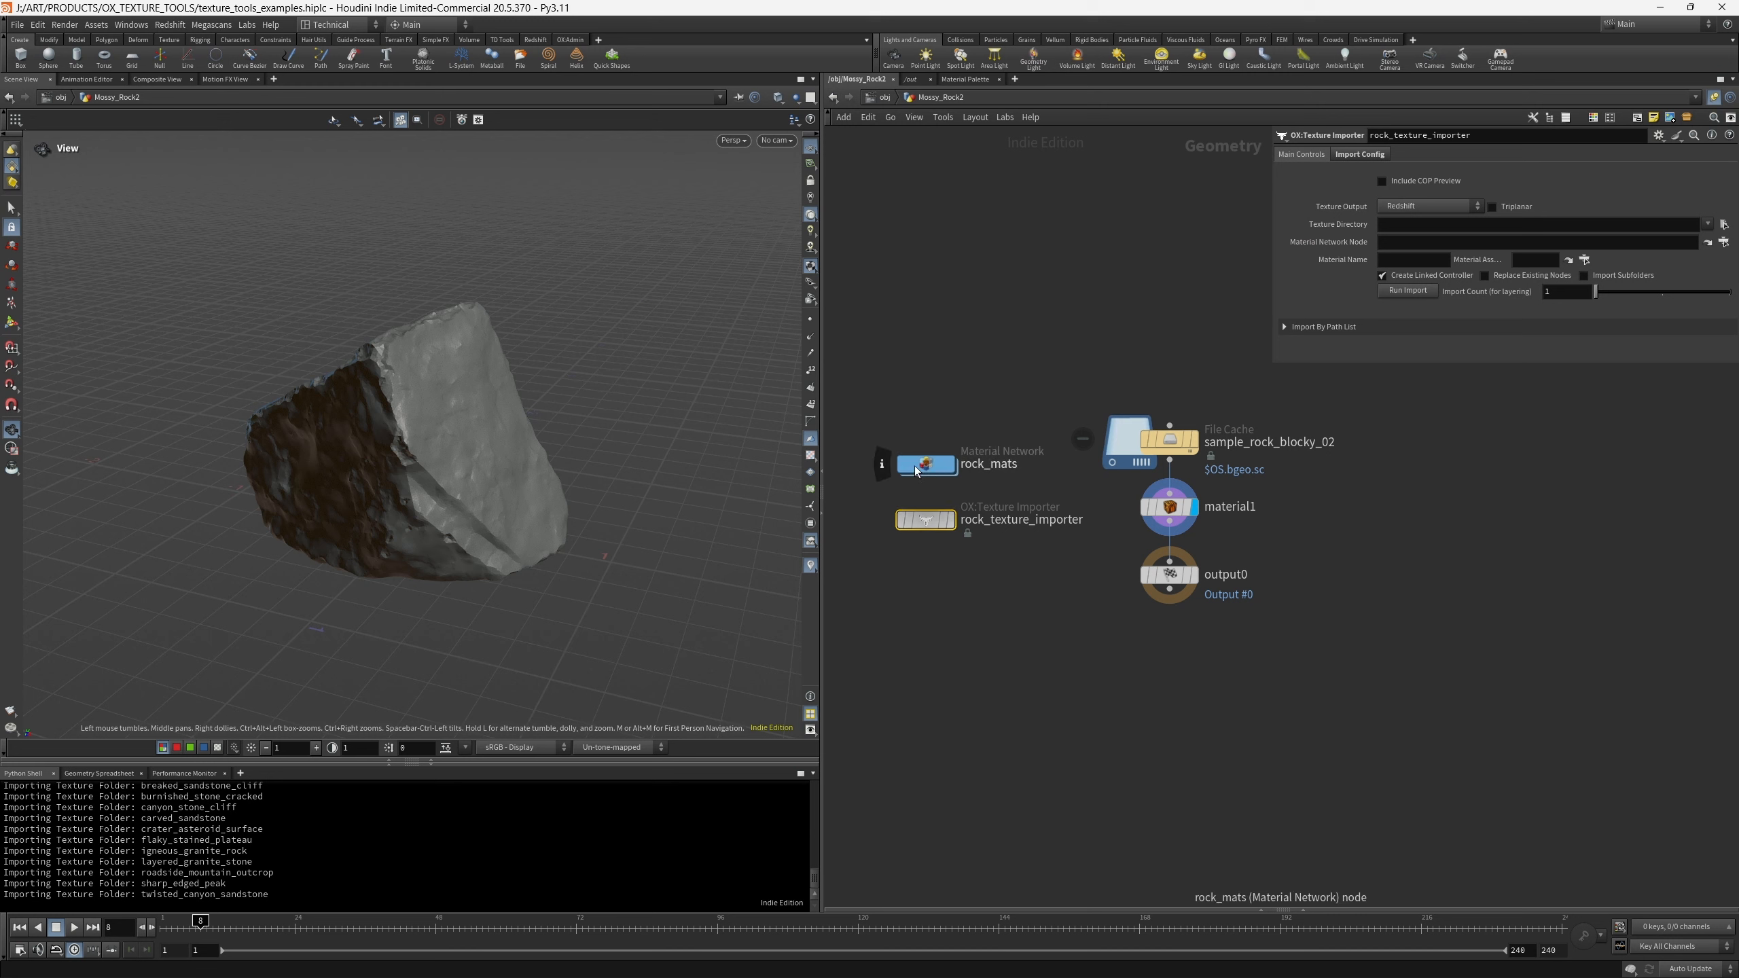
drag(922, 469, 1410, 240)
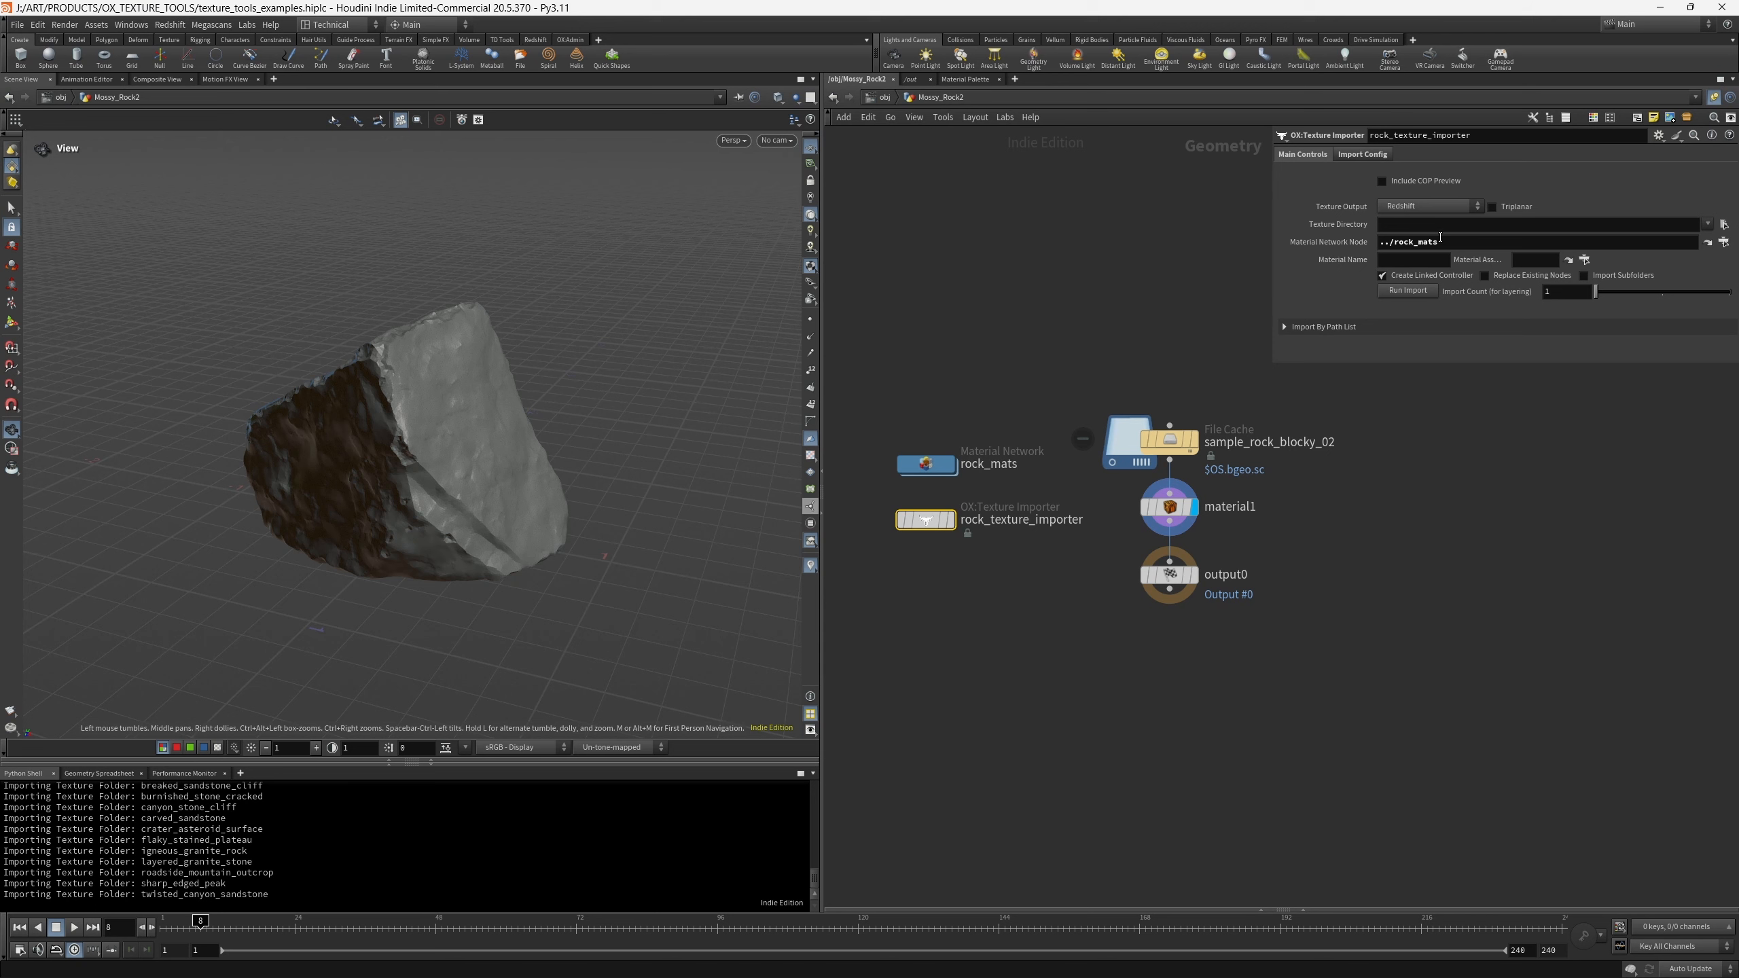
- Set the importer's texture directory to J:/ART/SUBSTANCES/ROCK/ and enable Import Subfolders
click(1408, 225)
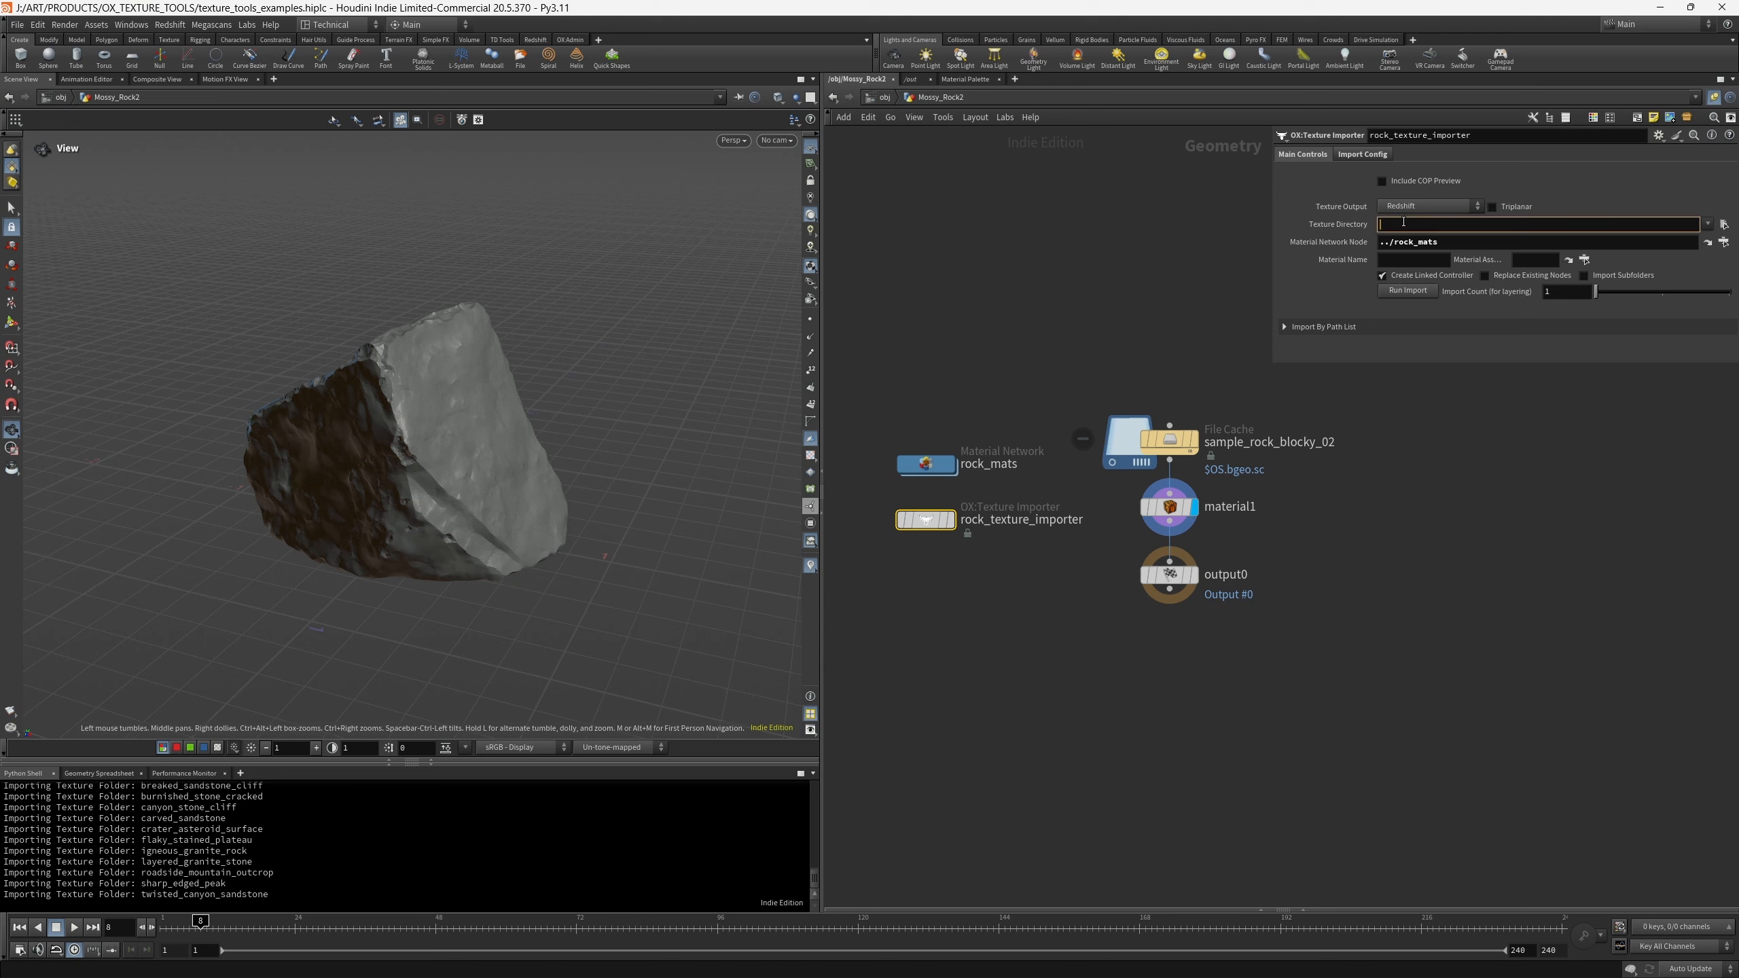
text(J:/ART/SUBSTANCES/ROCK/)
click(1462, 483)
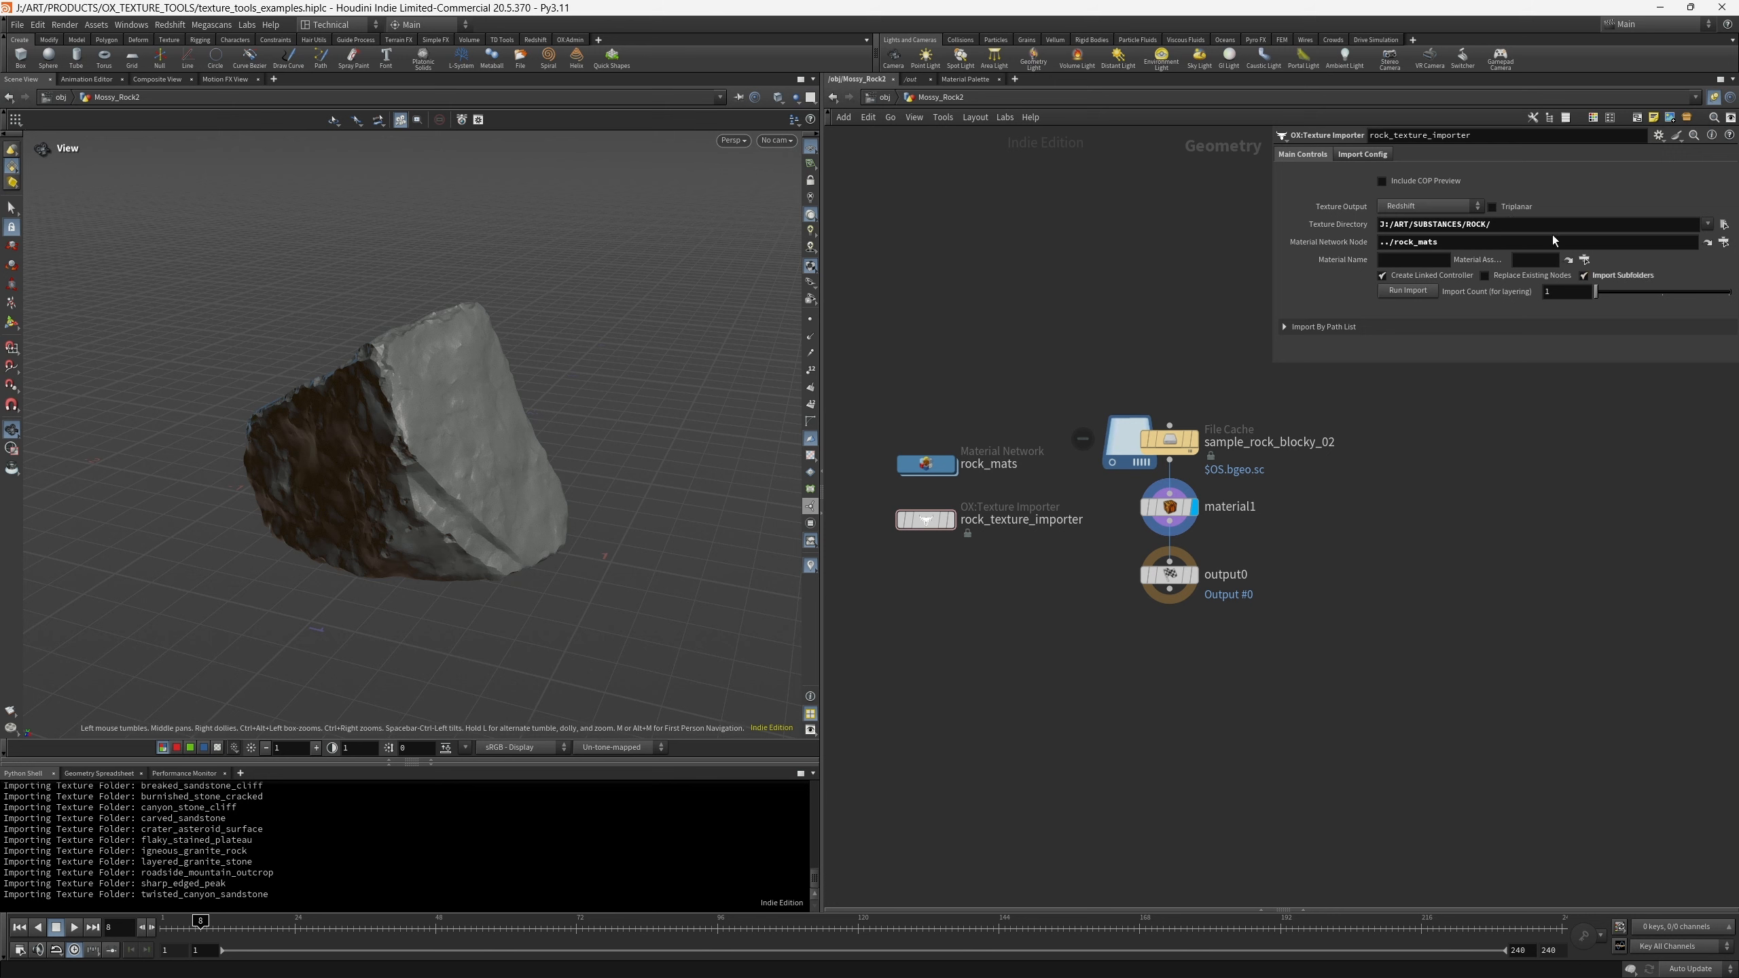
- Enable Triplanar and import the rock textures with material1 as the material assignment node
click(1492, 208)
click(810, 456)
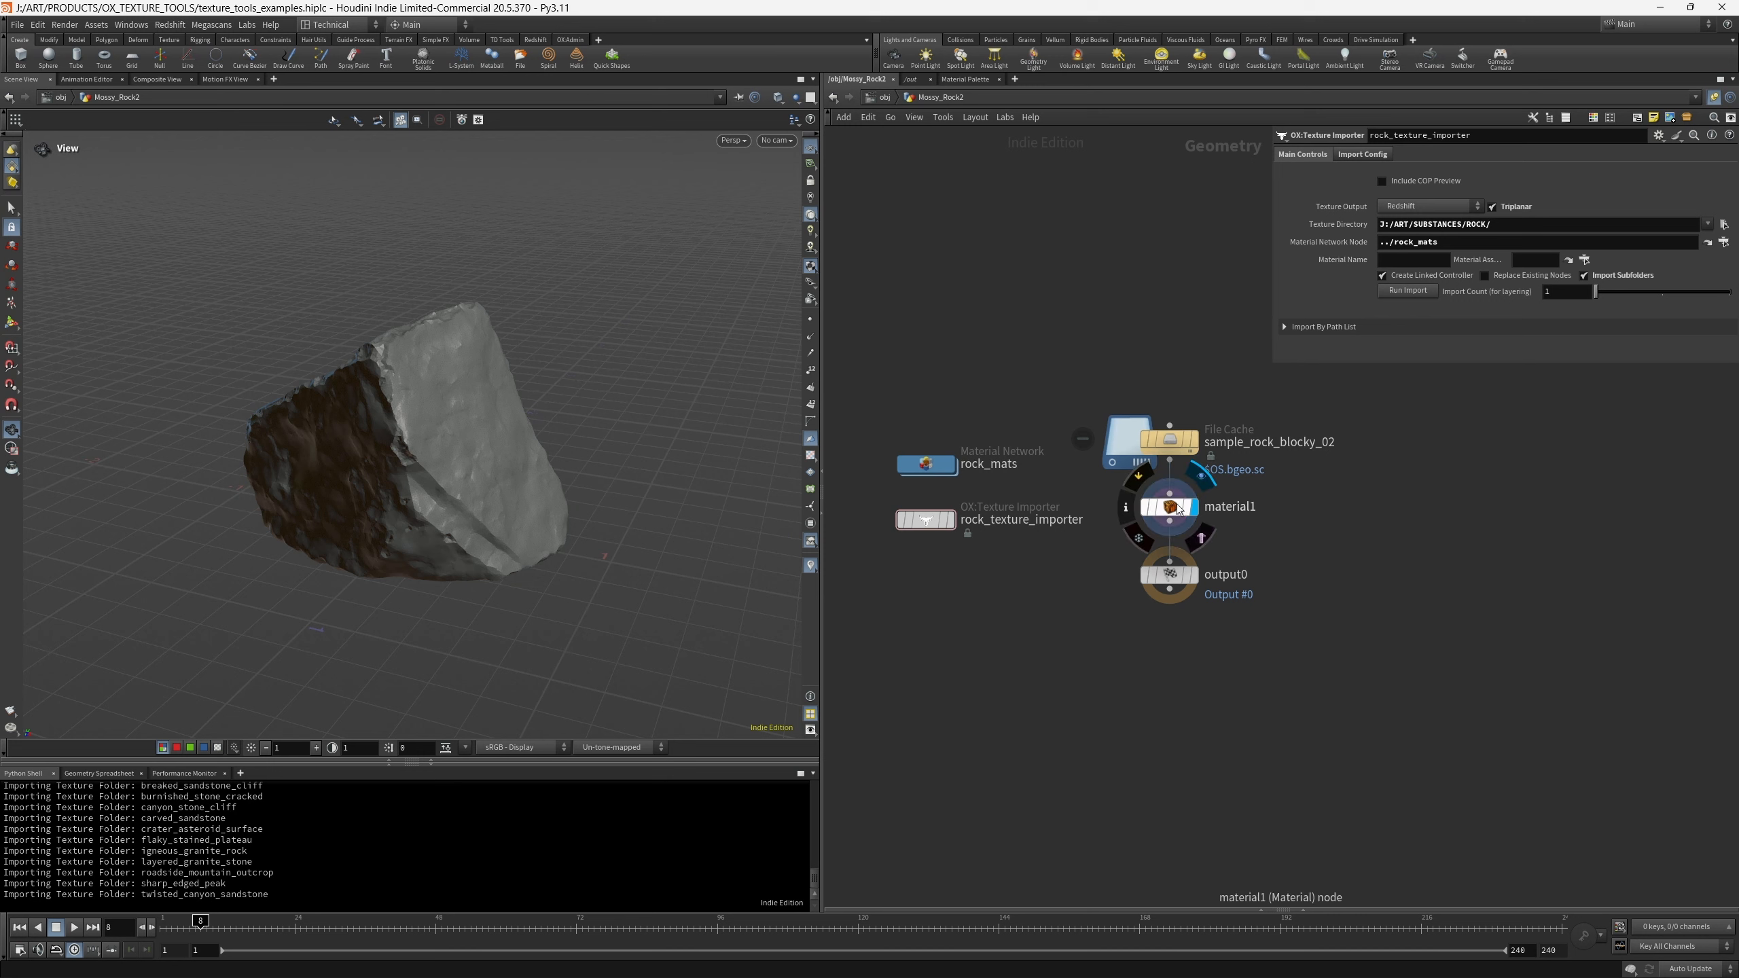
drag(1172, 508, 1533, 261)
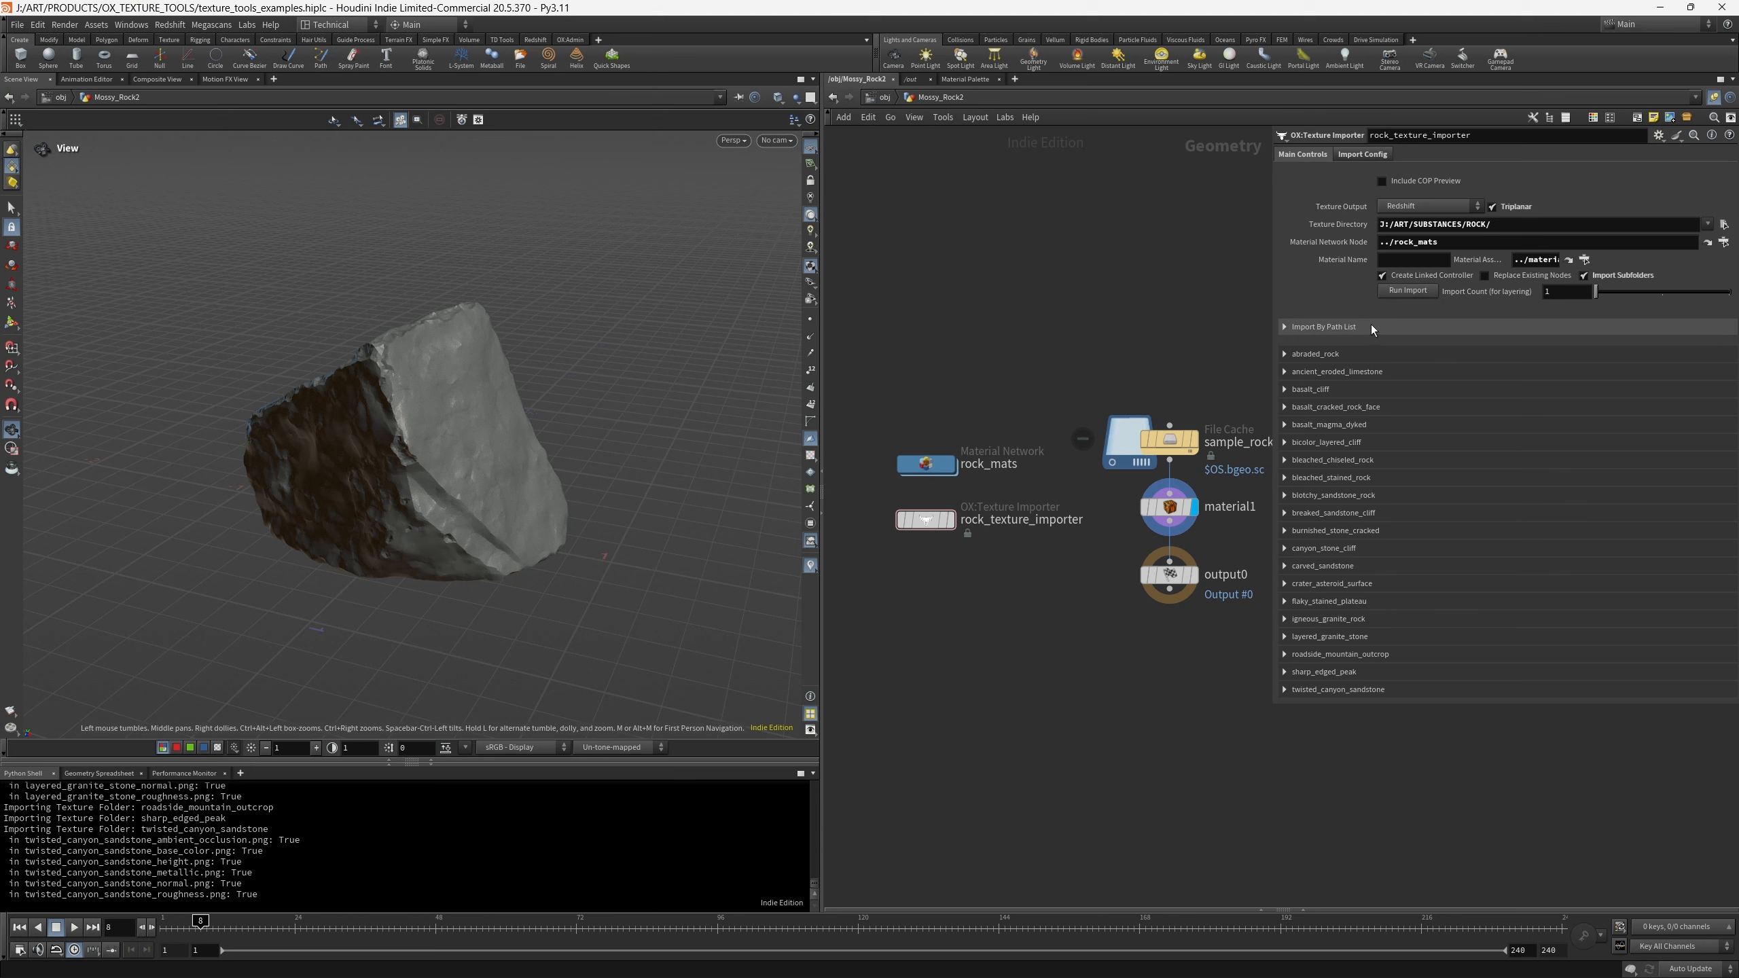
- Expand the abraded_rock controls and place the Redshift Render View over the 3D viewport, clear of the node network
click(1287, 355)
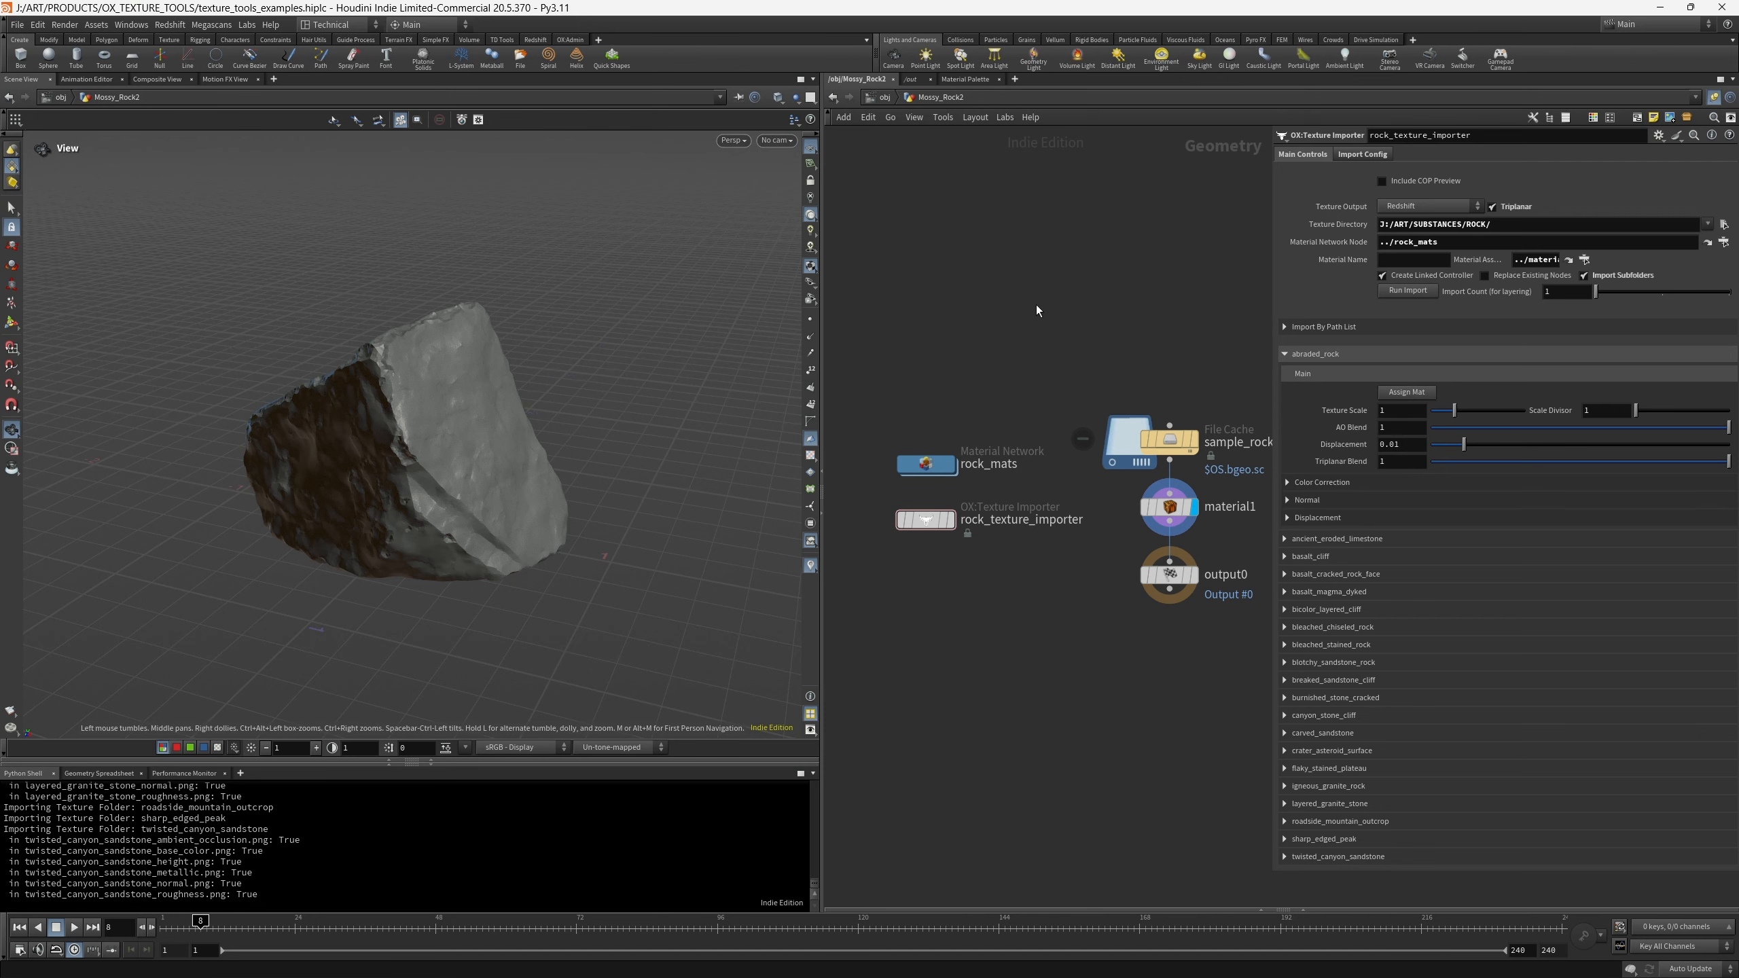
key(alt+Tab)
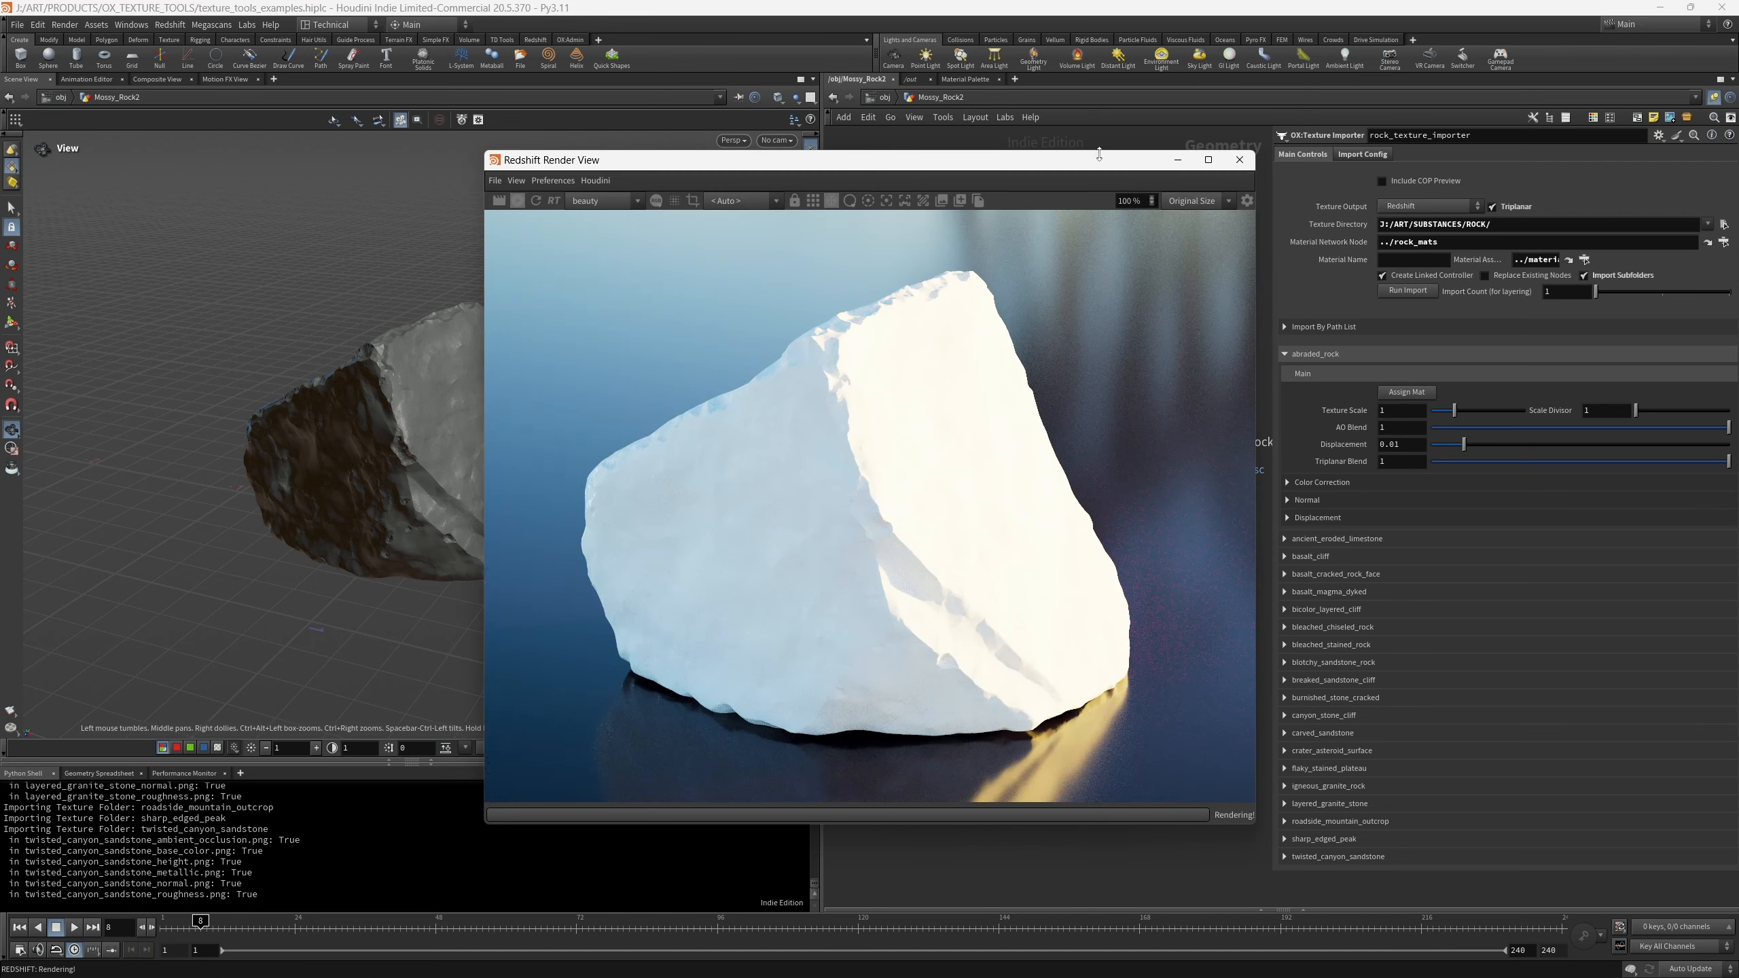
drag(1109, 167, 665, 130)
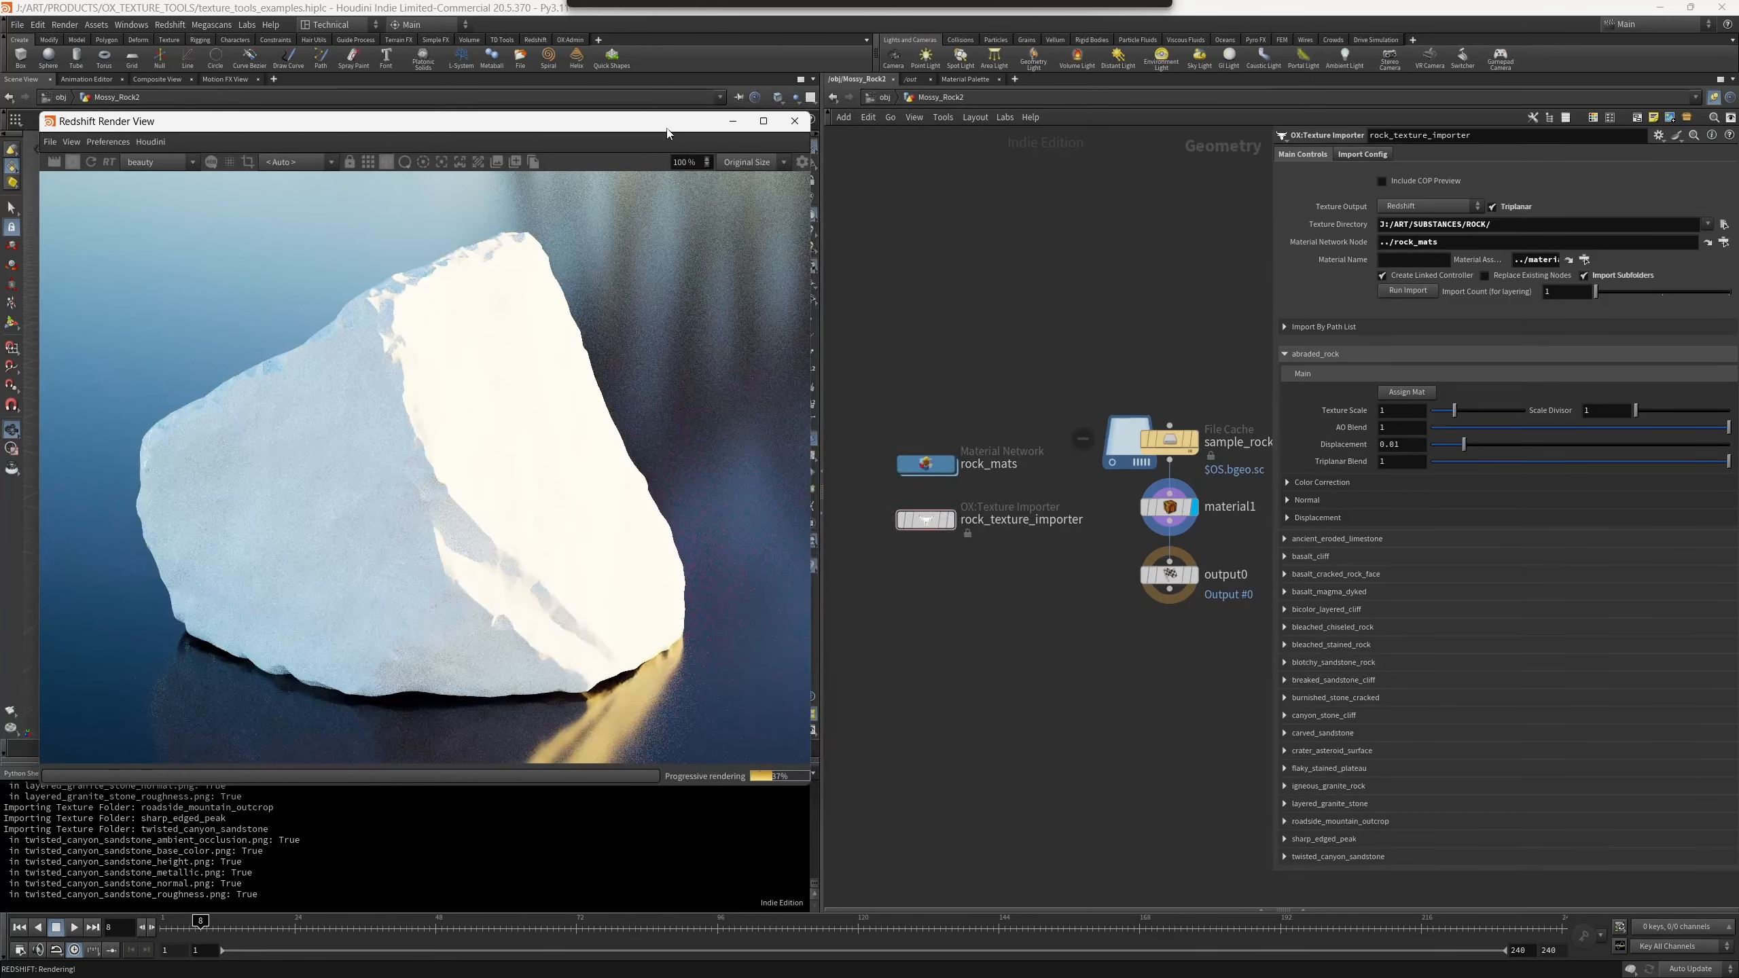
- Assign the abraded_rock material to the rock from the controls of ox_texture_importer1
click(1412, 394)
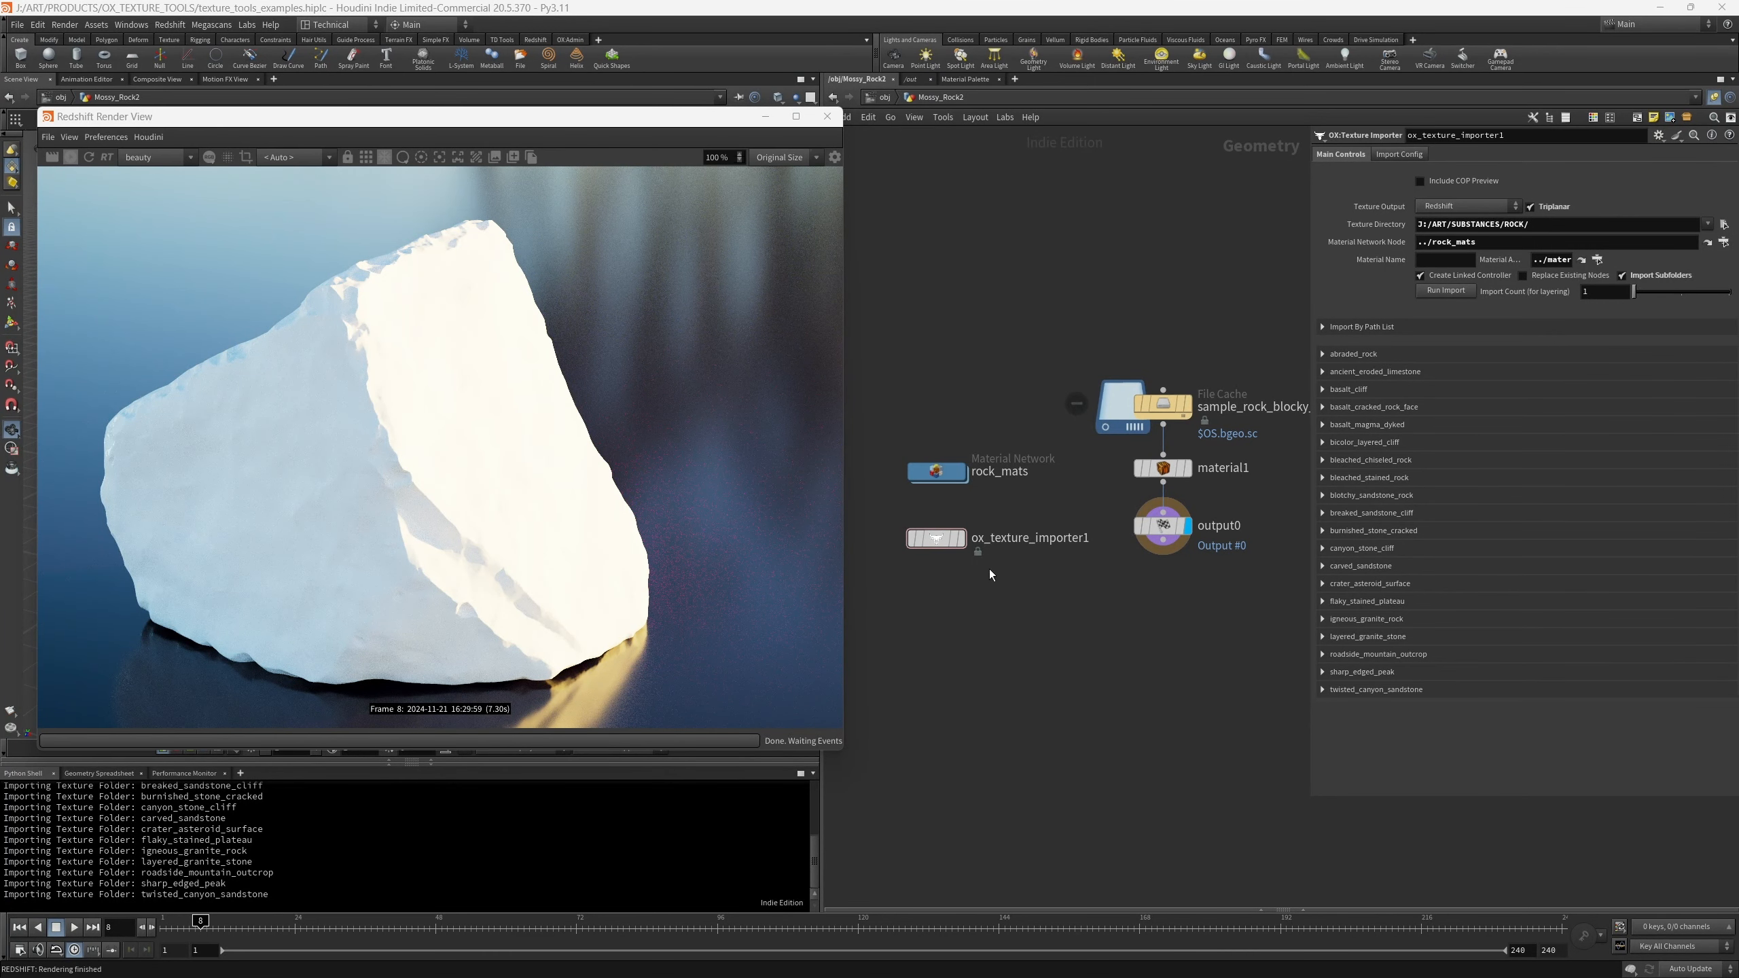
drag(996, 596, 896, 516)
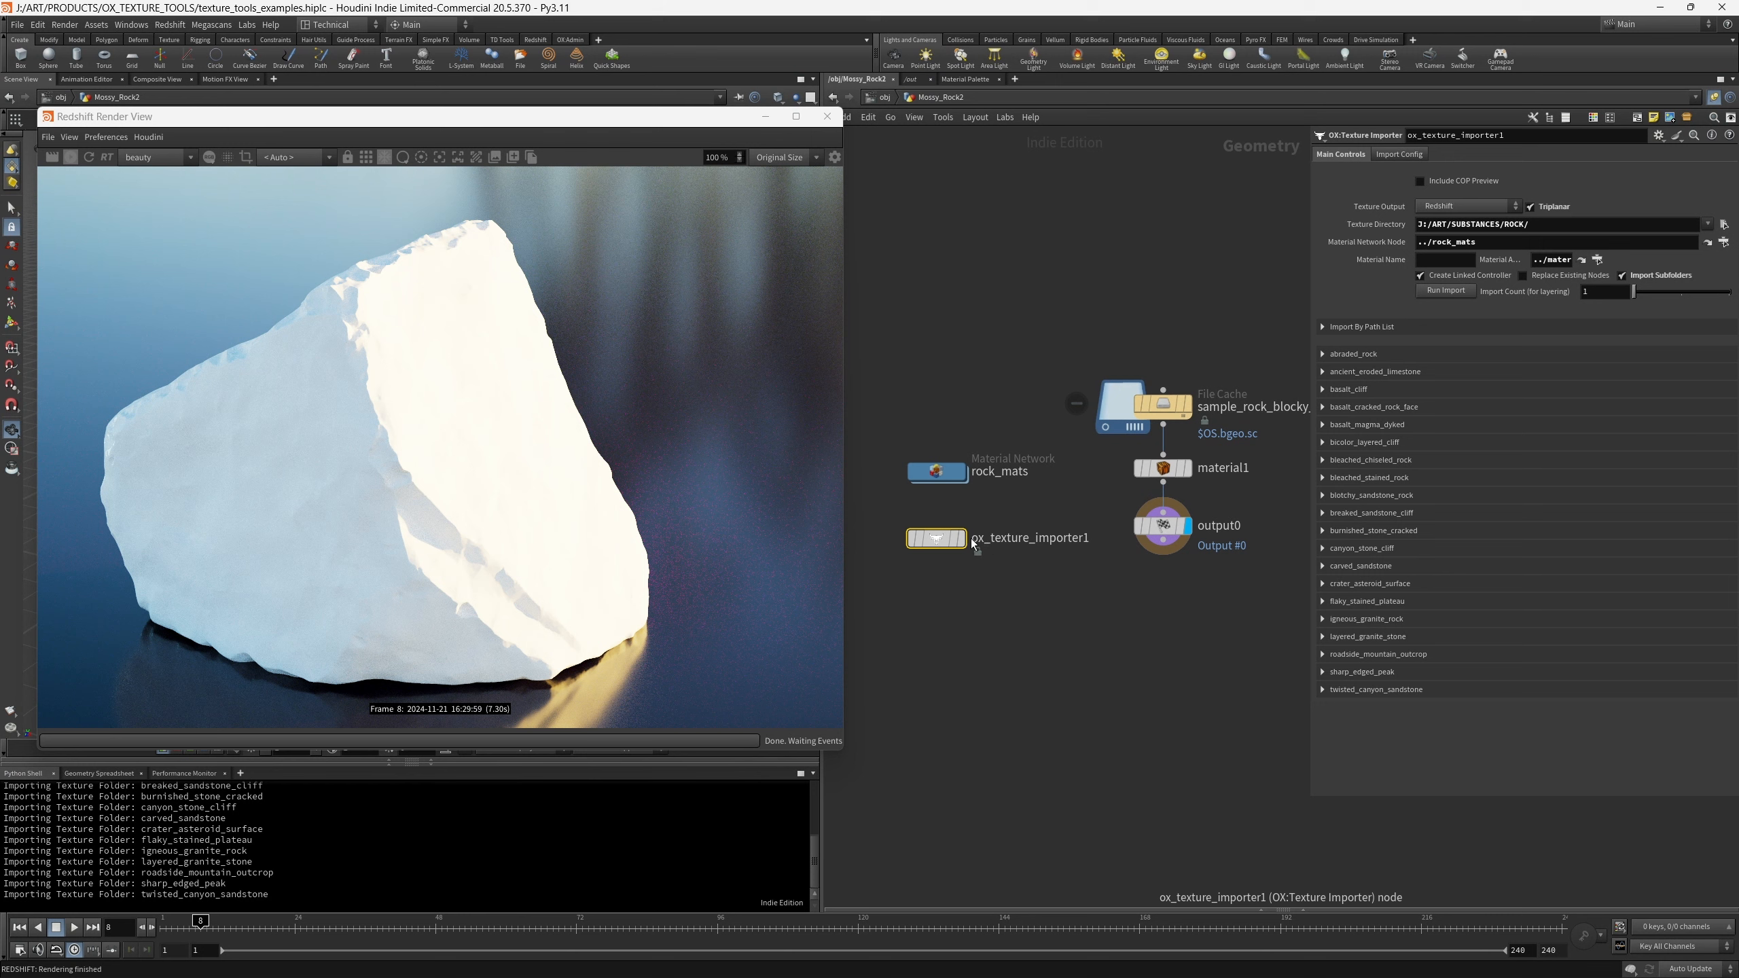
mouse_move(901, 572)
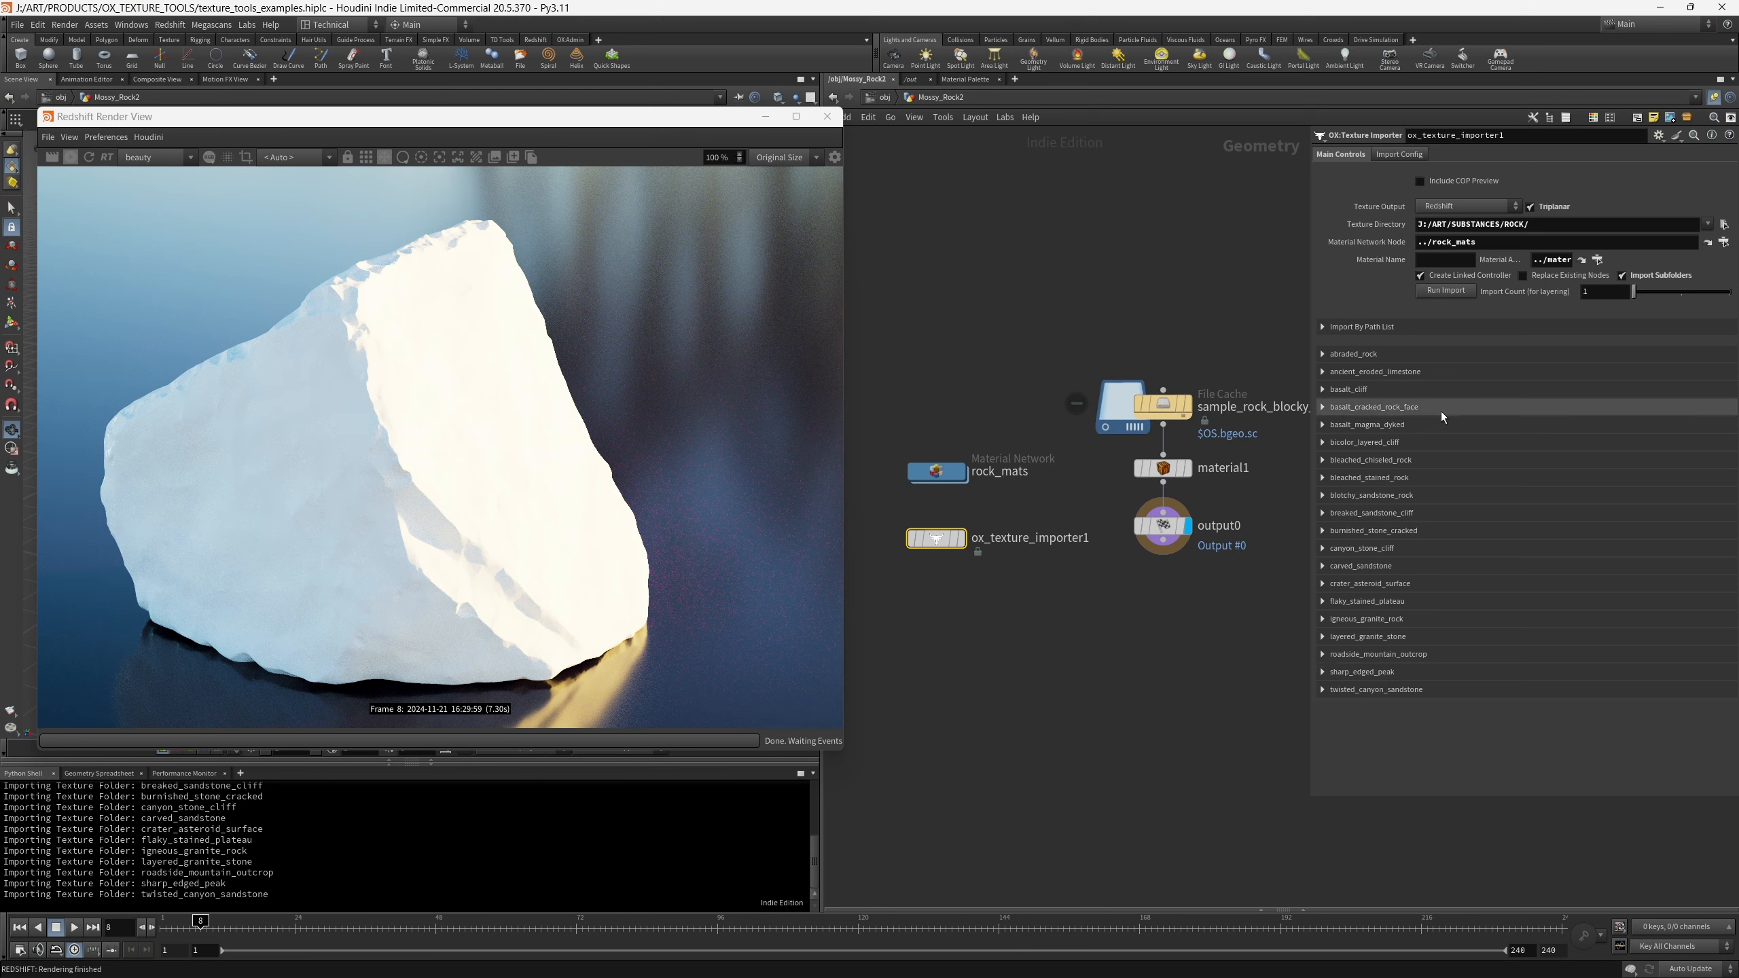
click(1323, 354)
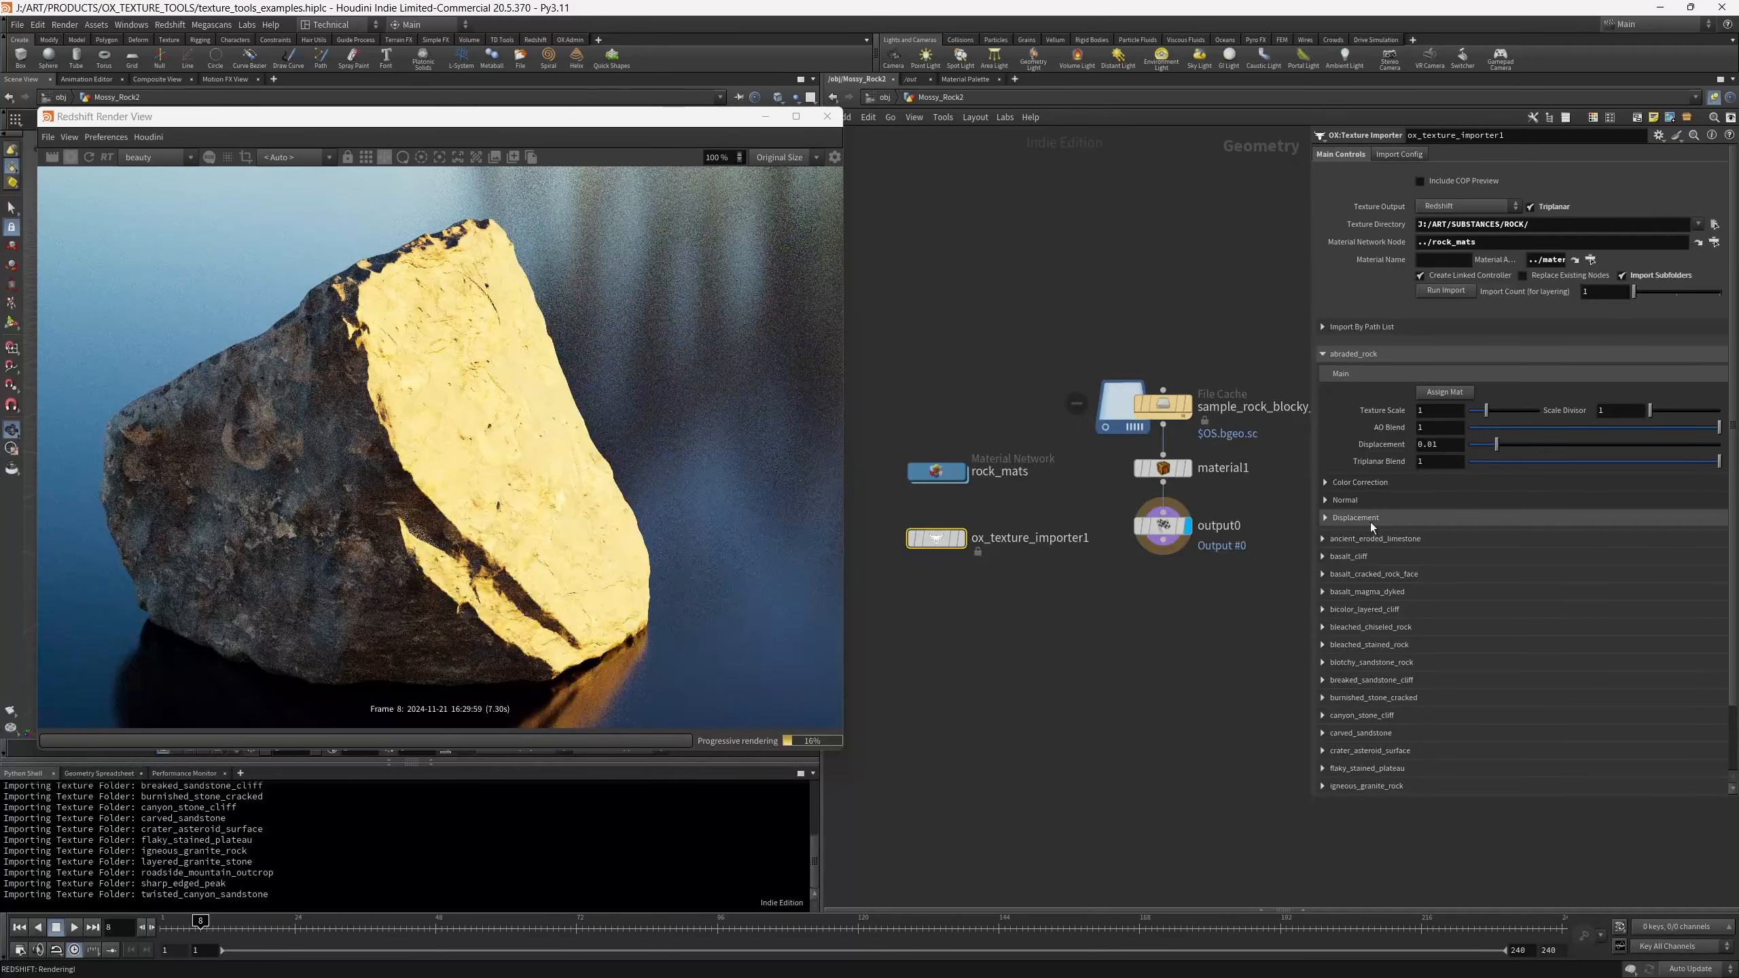
- Expand the basalt_cliff controls and assign that material to the rock
scroll(1420, 597, down, 3)
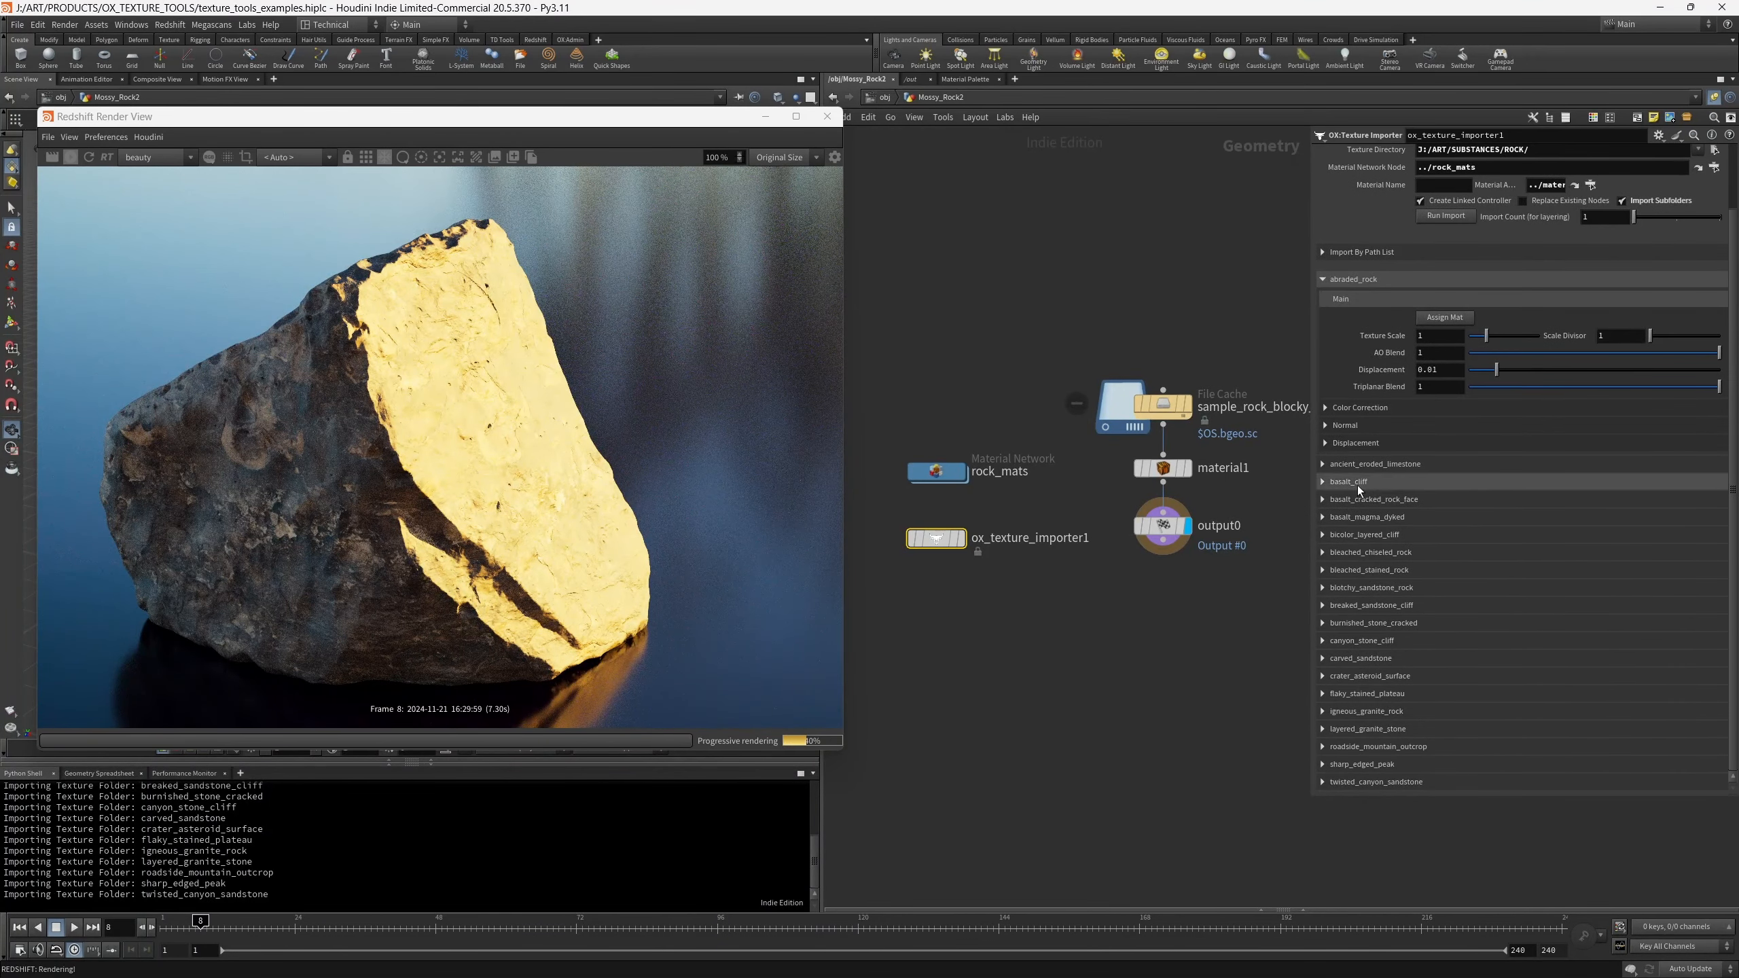
click(1323, 481)
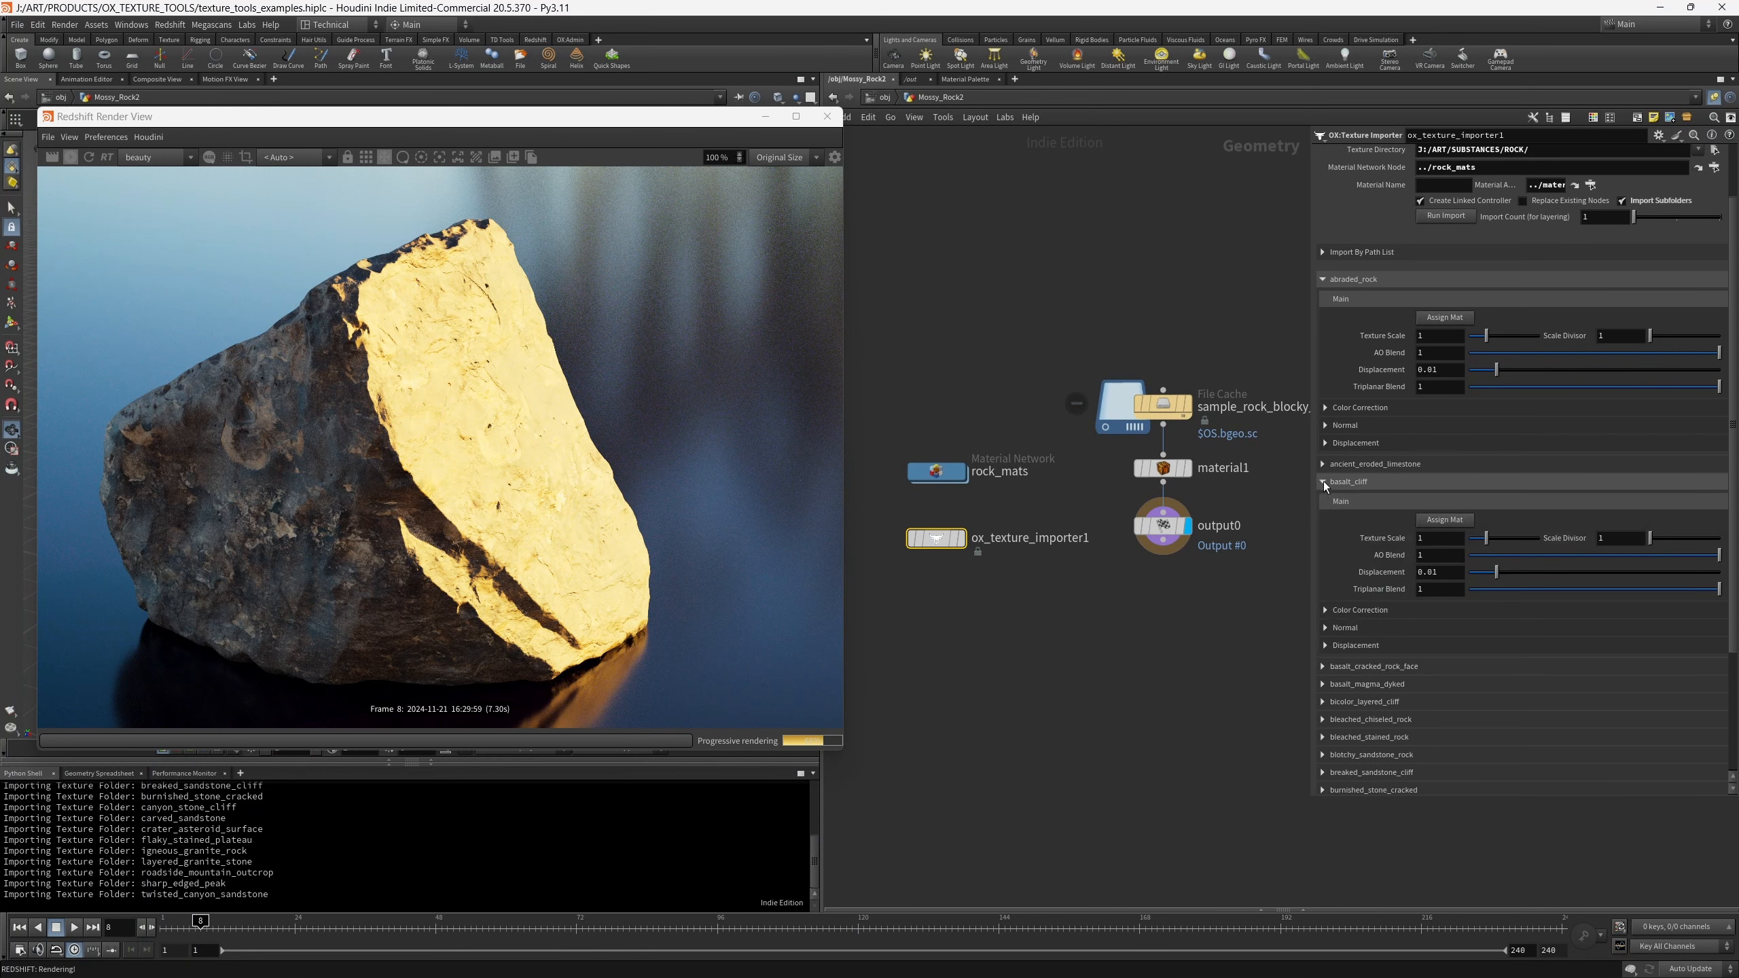
click(1441, 520)
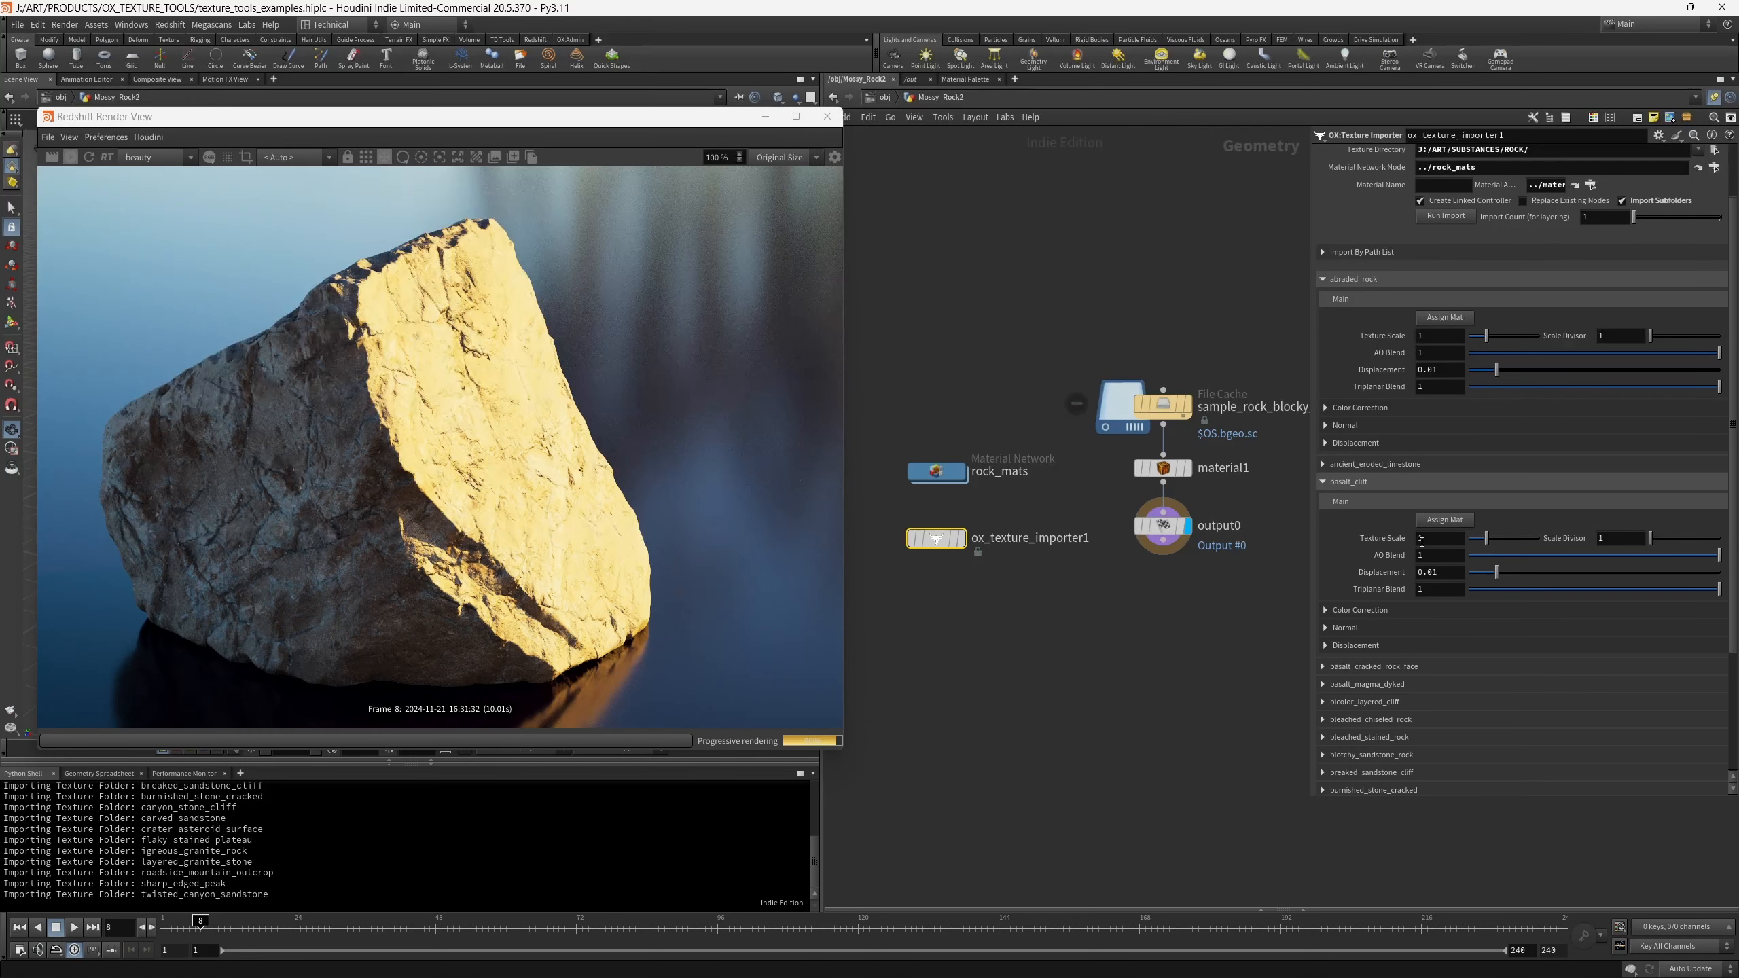
- Examine the Displacement and Normal settings of the basalt_cliff material
click(1363, 641)
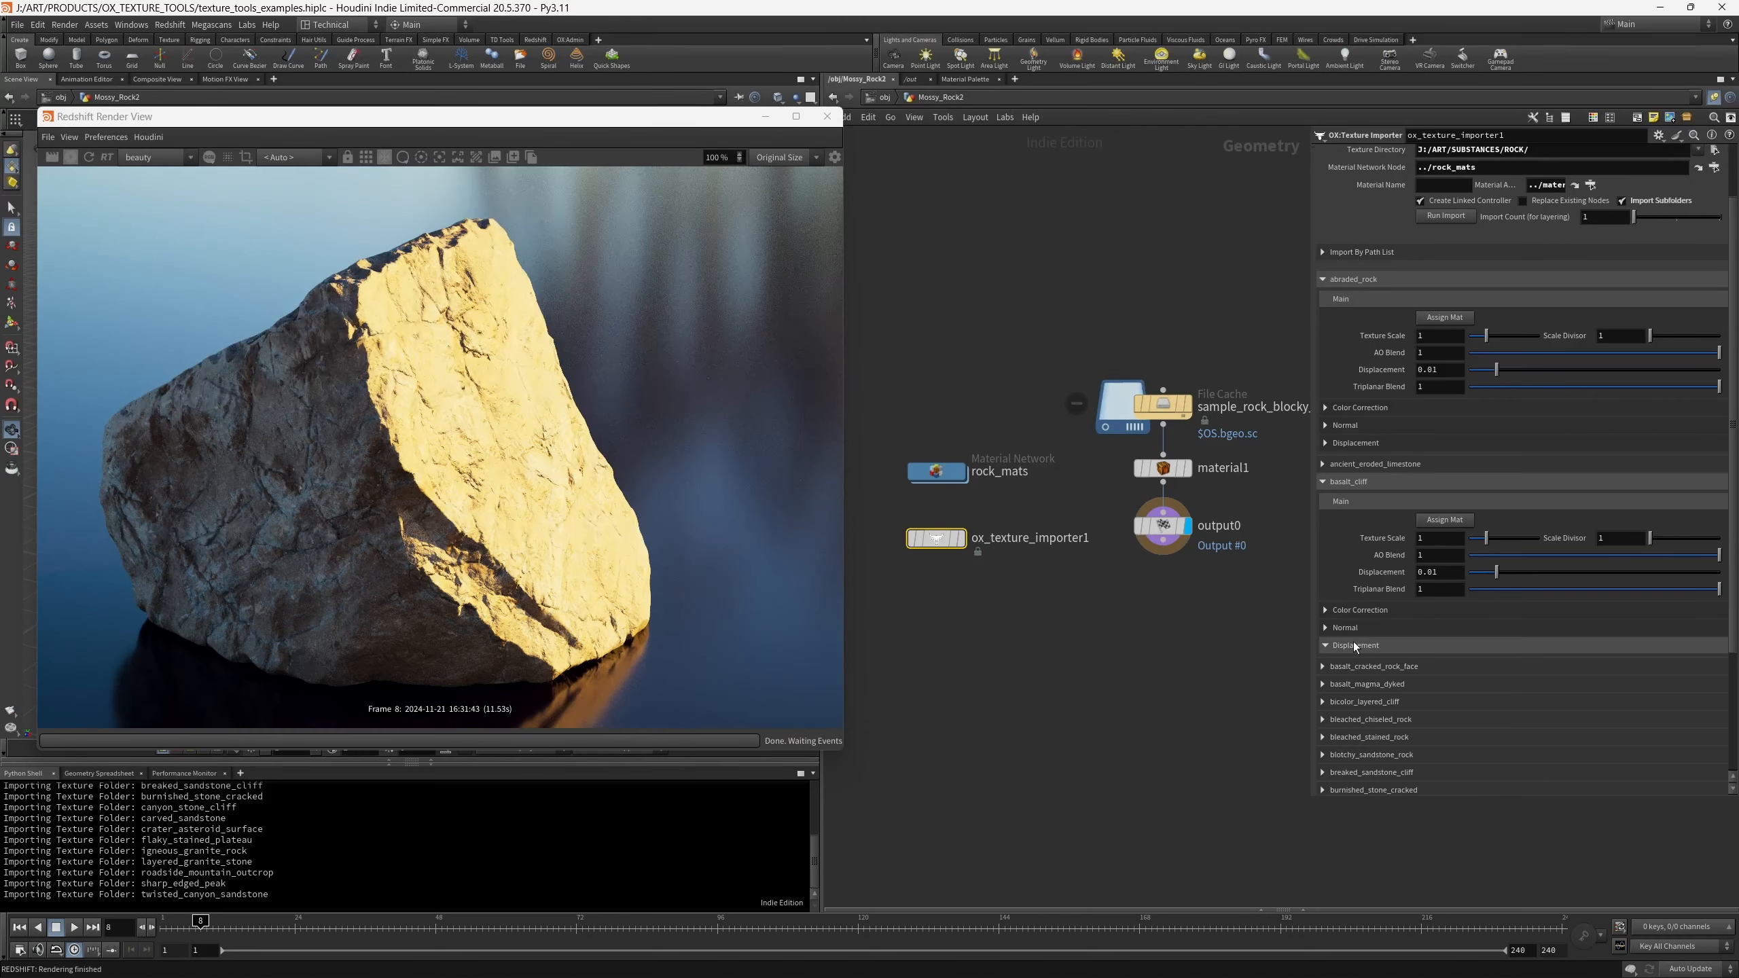
scroll(1386, 580, down, 1)
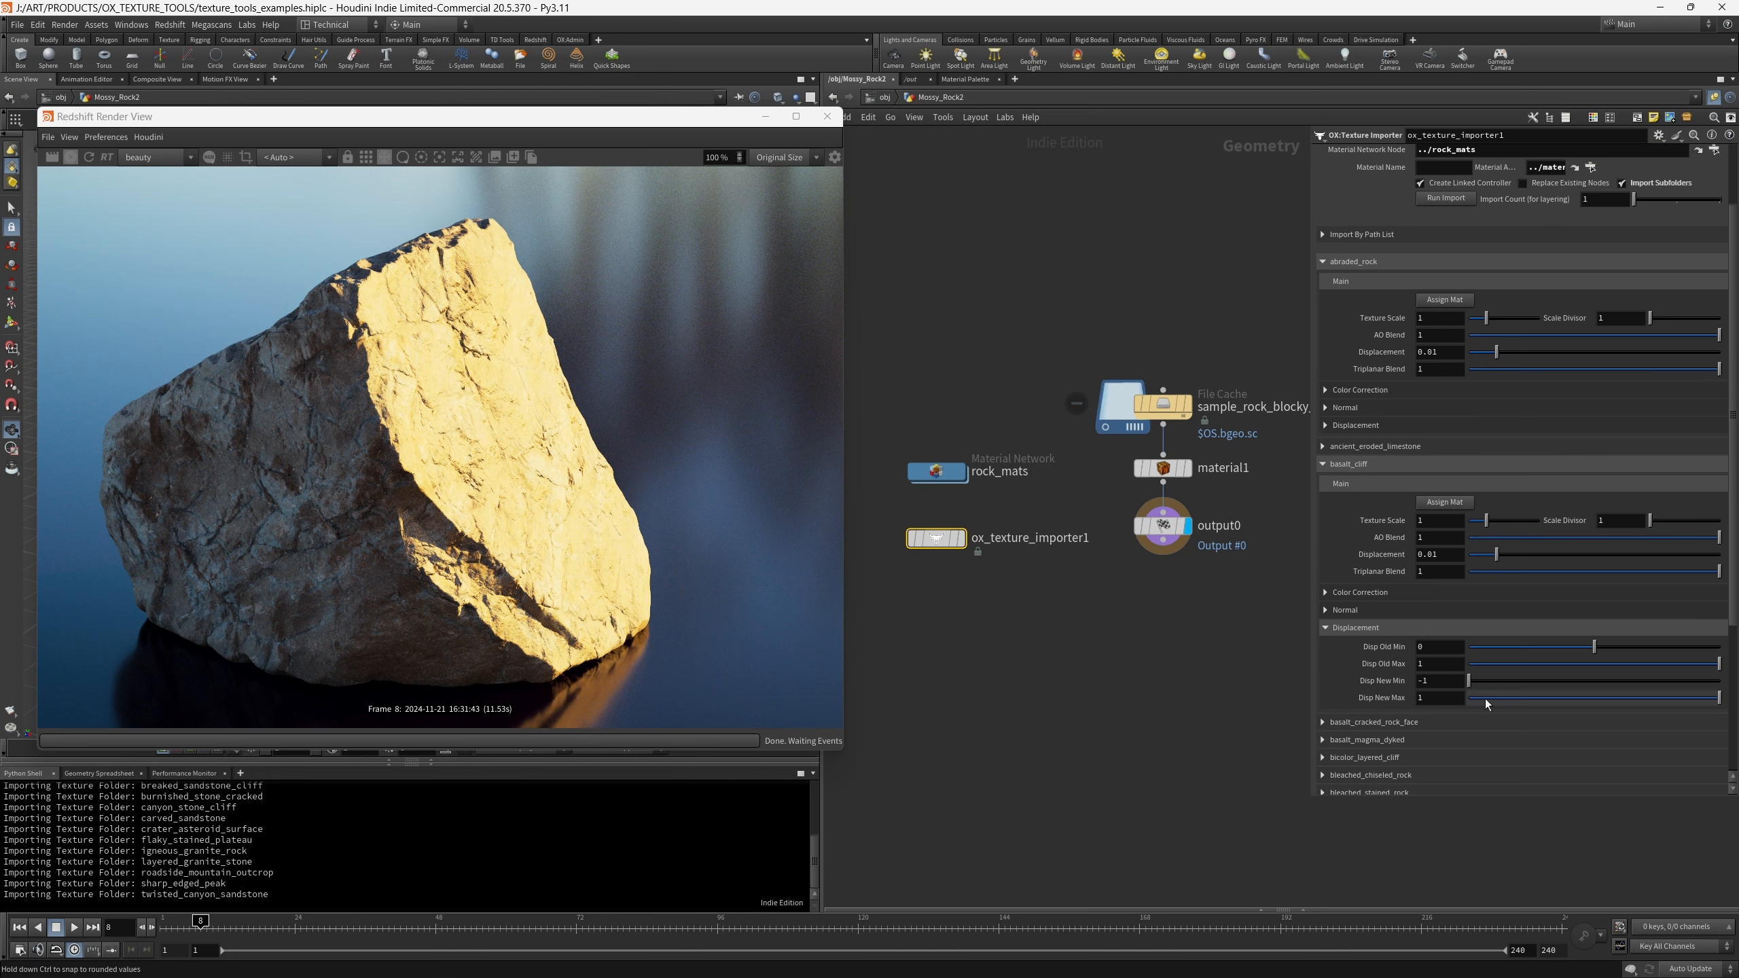
click(1338, 610)
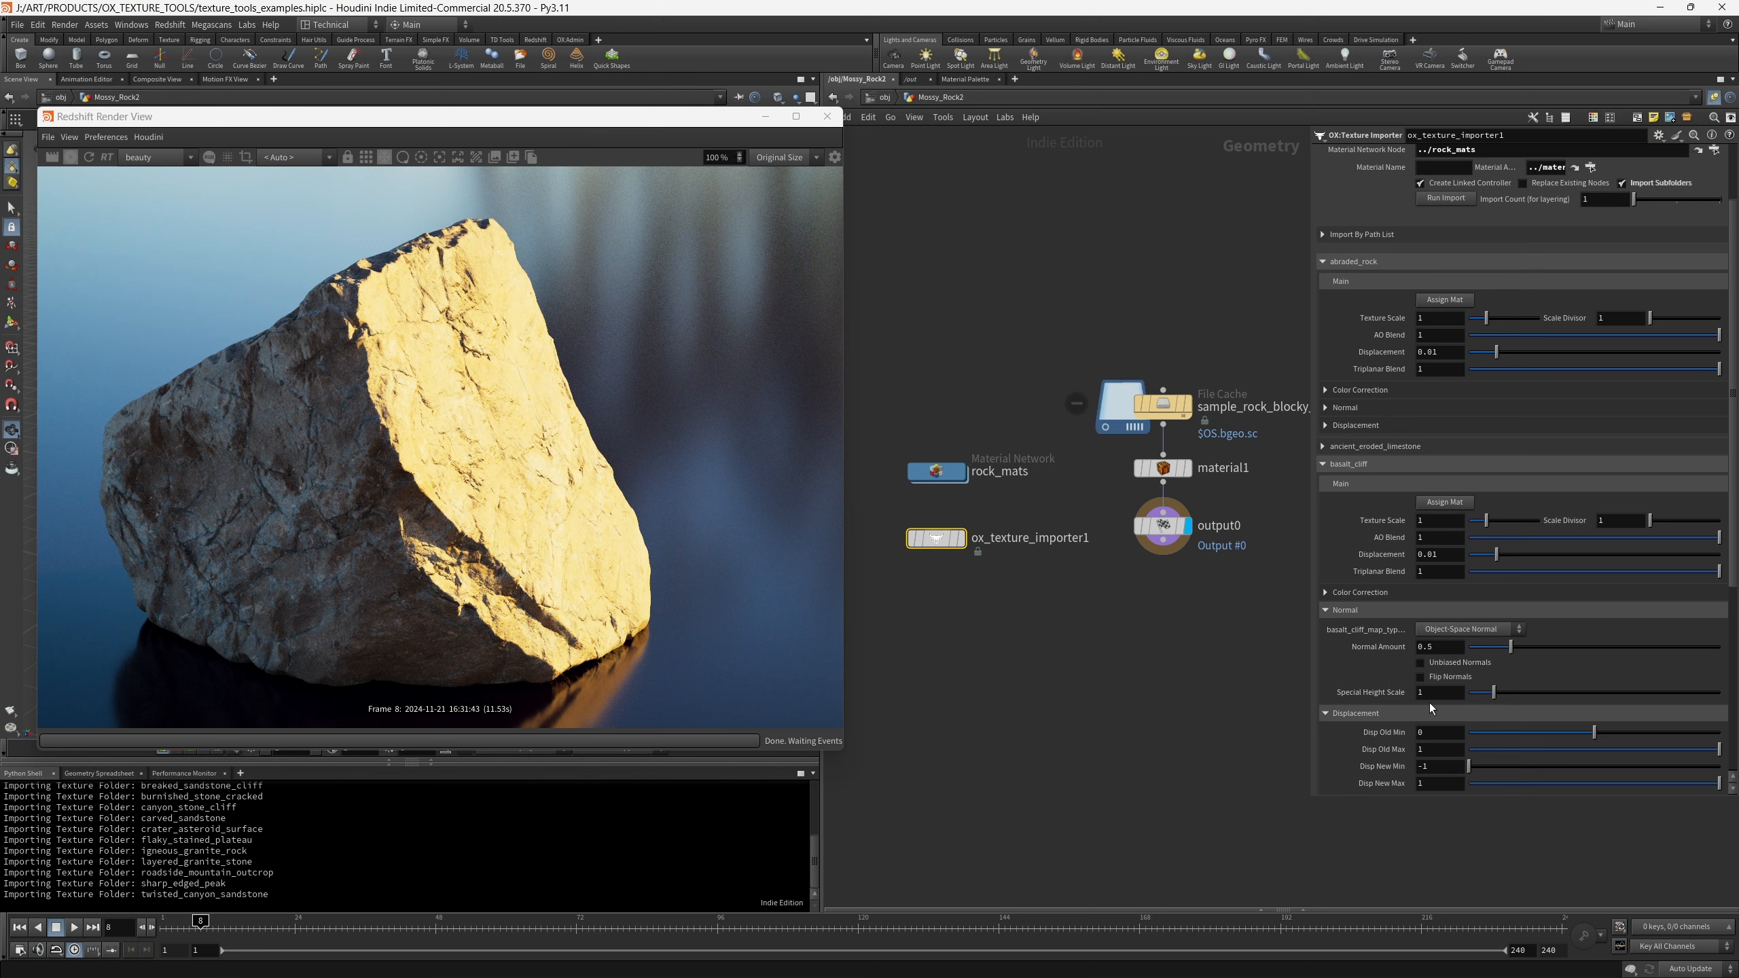
click(1358, 613)
- Color-correct the basalt_cliff material with a saturation of 2.64 and a hue of about 158
click(1341, 593)
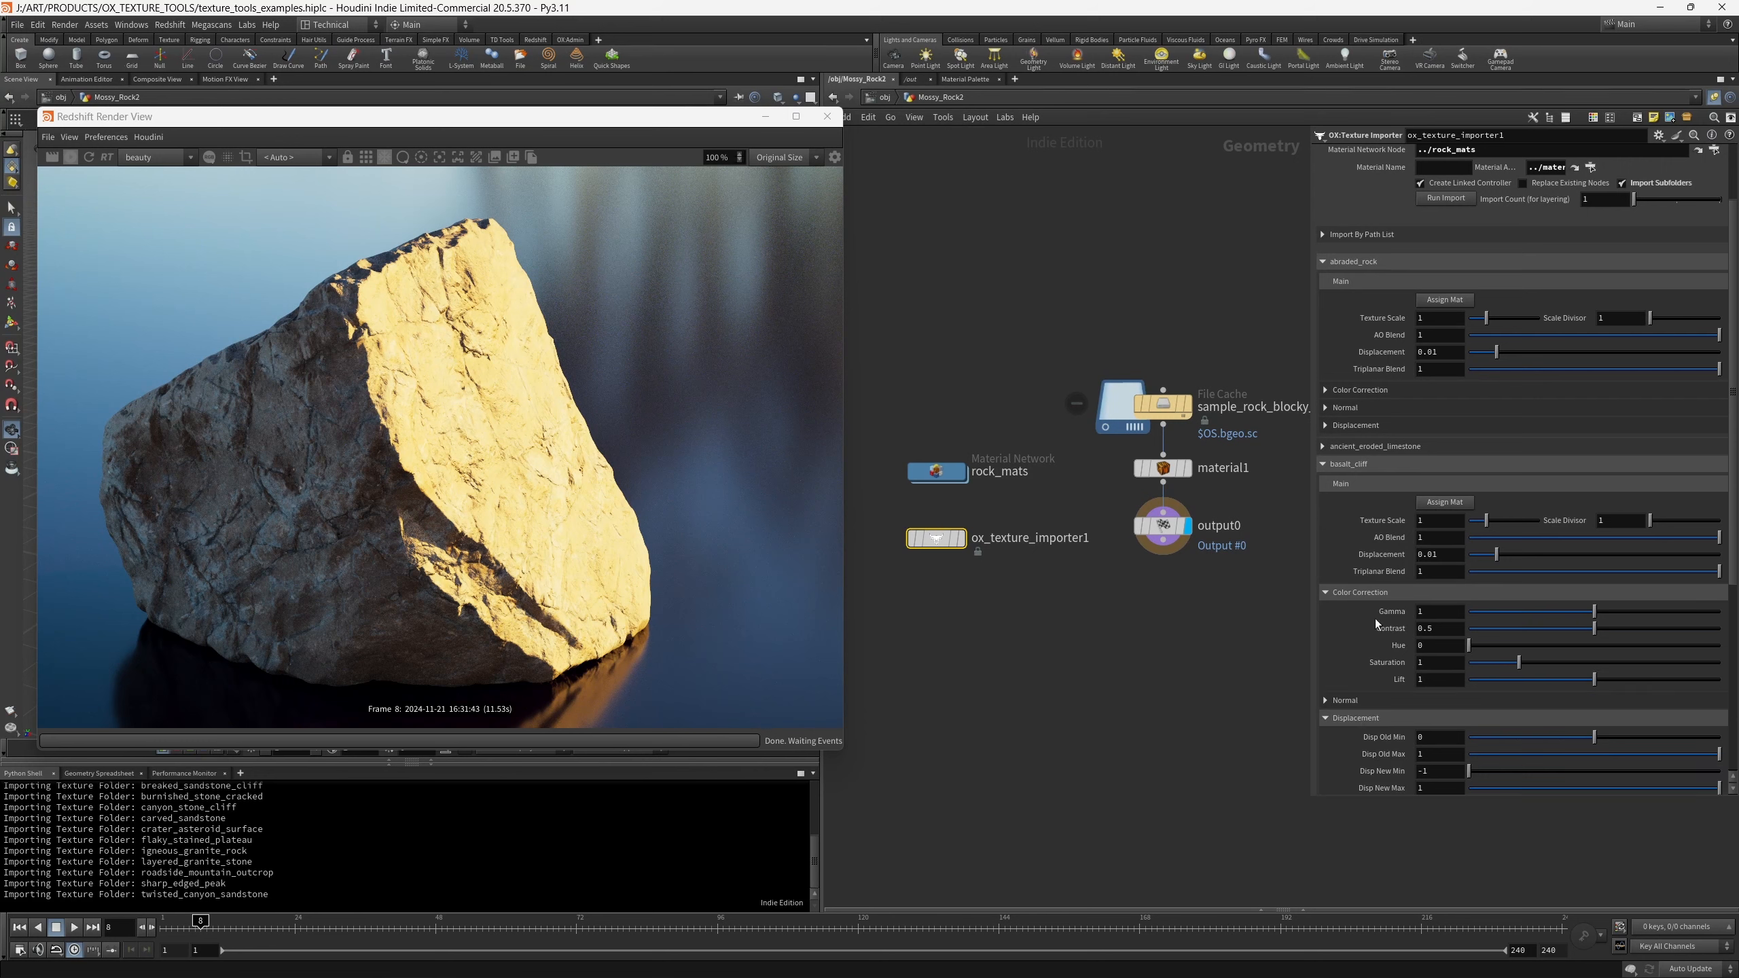
drag(1518, 662, 1603, 662)
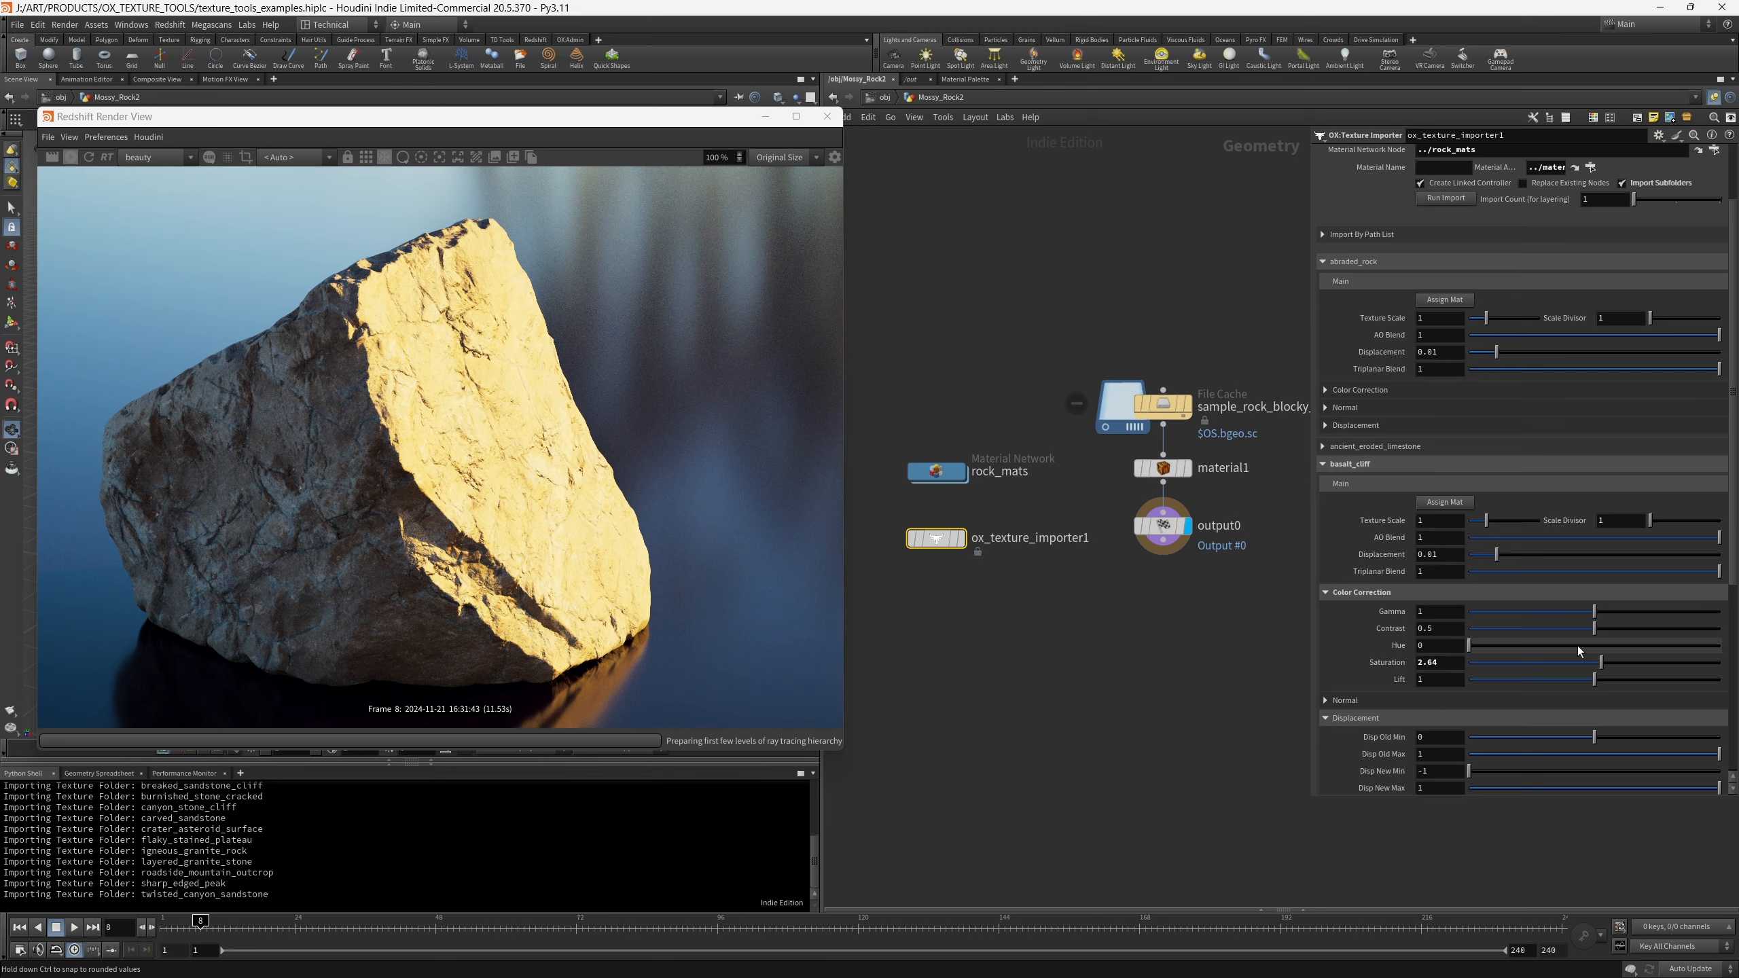
click(1578, 646)
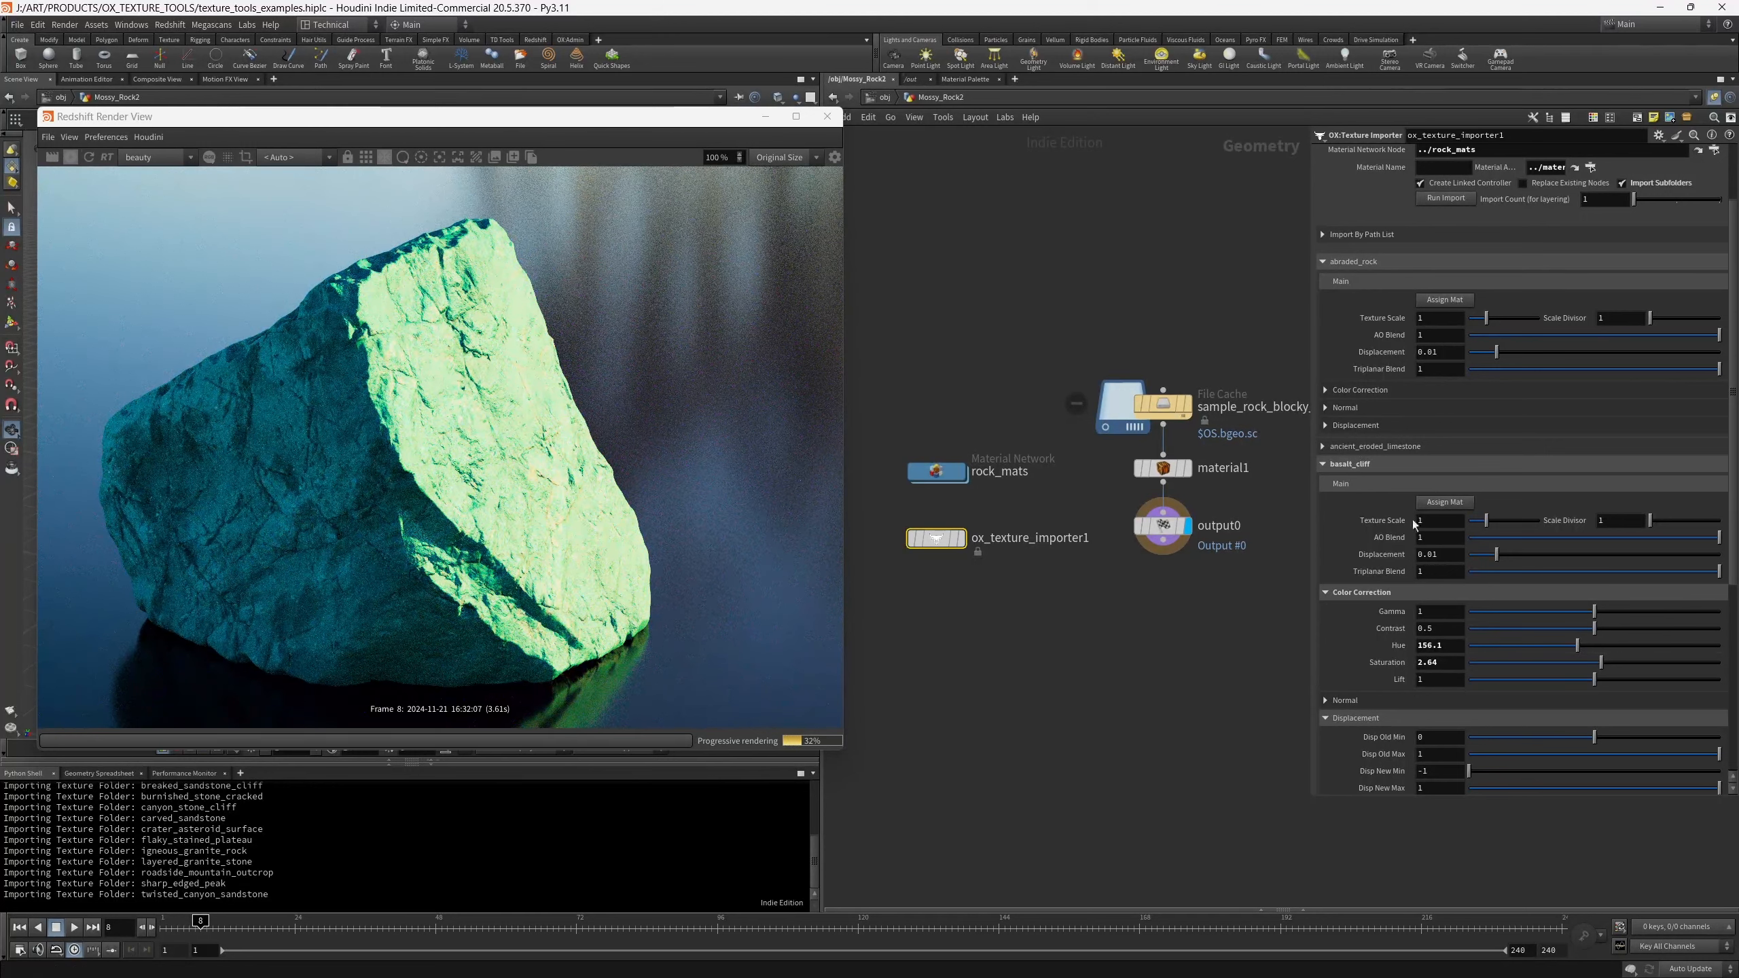
- Collapse the basalt_cliff controls and assign the bicolor_layered_cliff material to the rock
click(1367, 464)
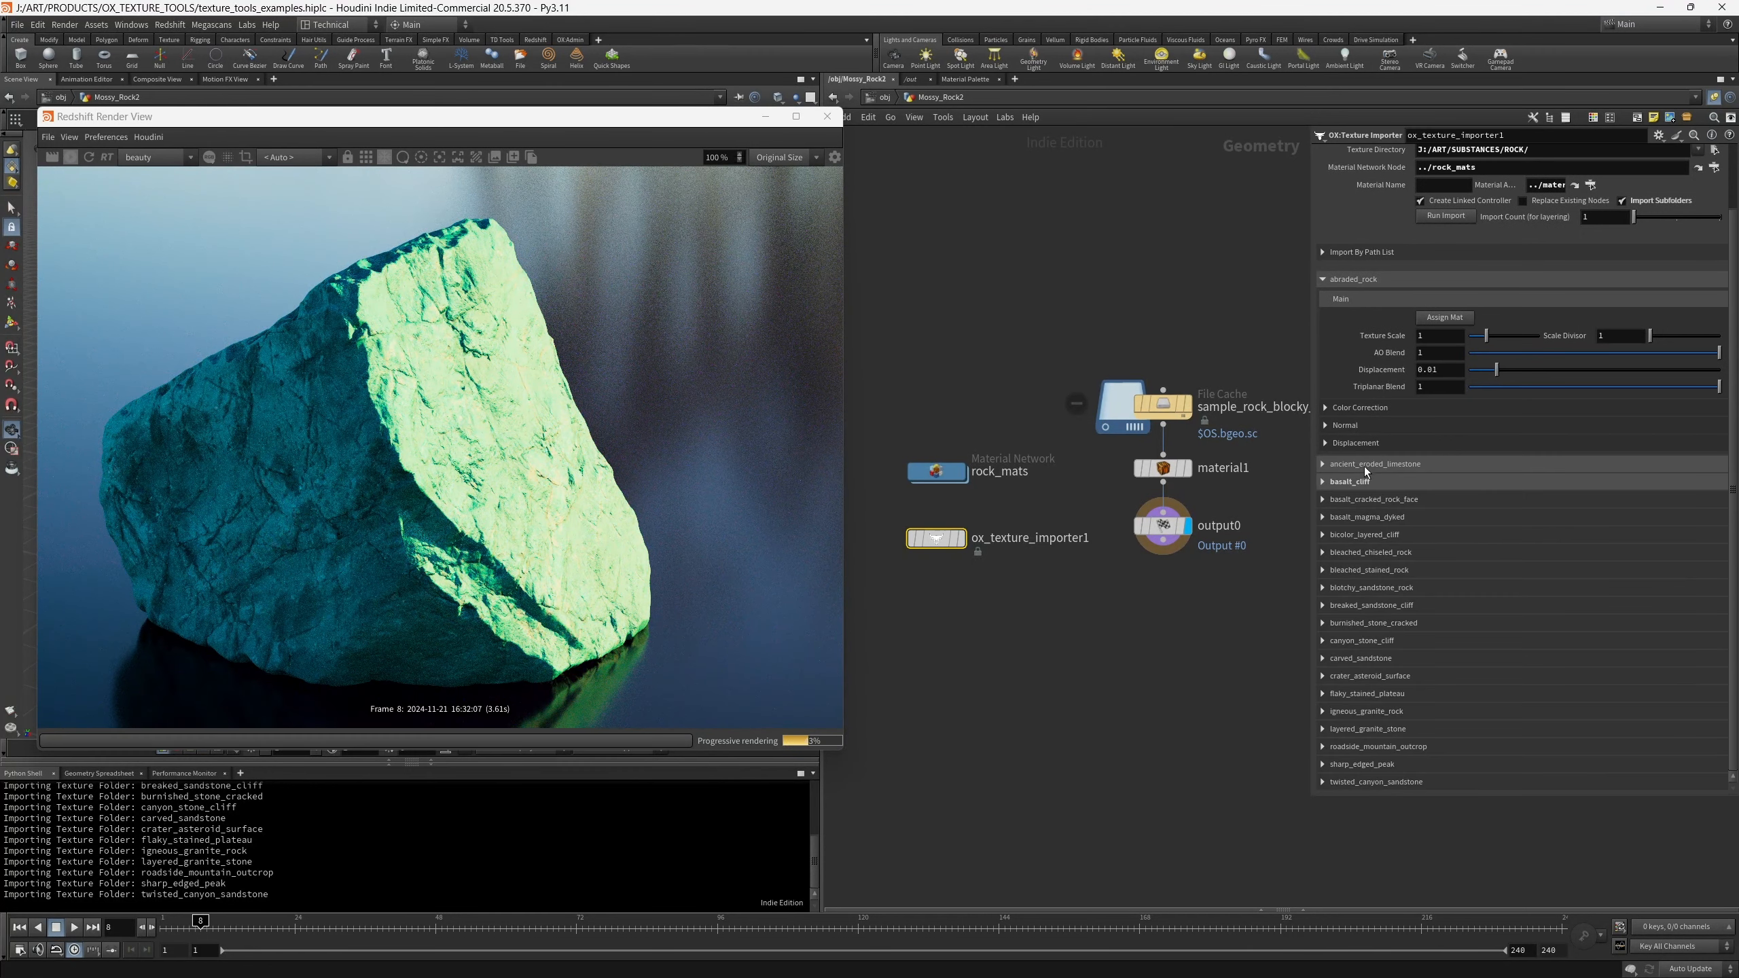
click(1324, 534)
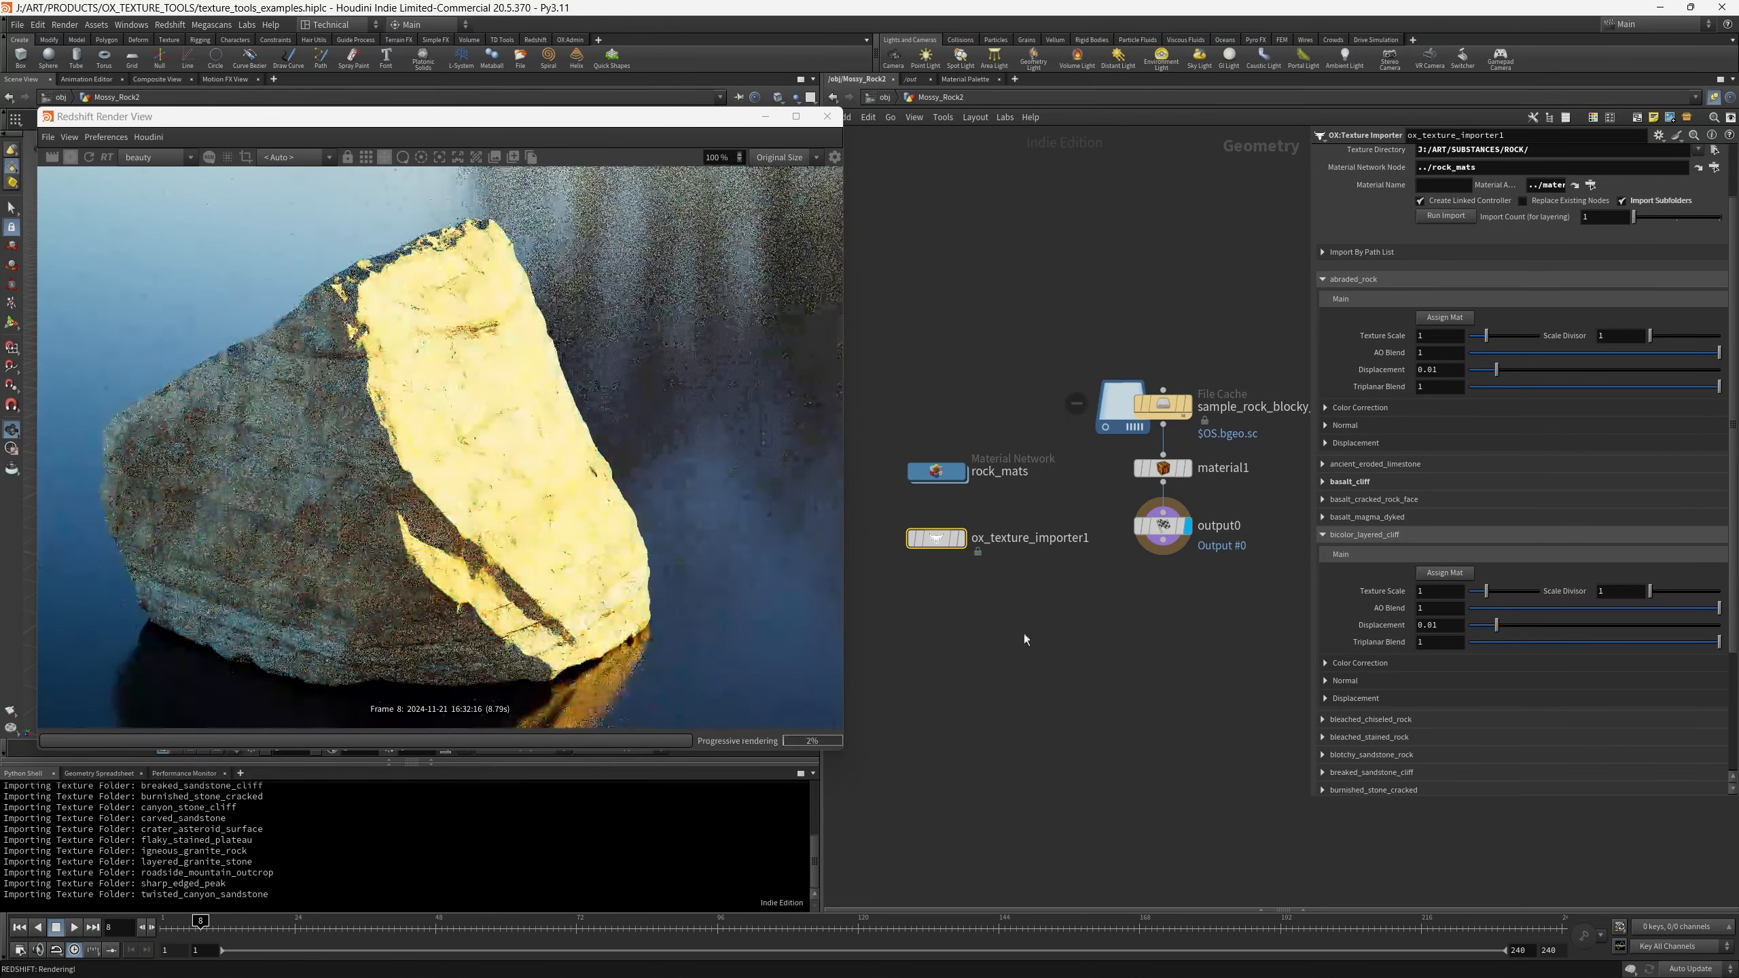
- Examine the imported materials inside rock_mats and open the basalt_magma_dyked shader network
double_click(949, 474)
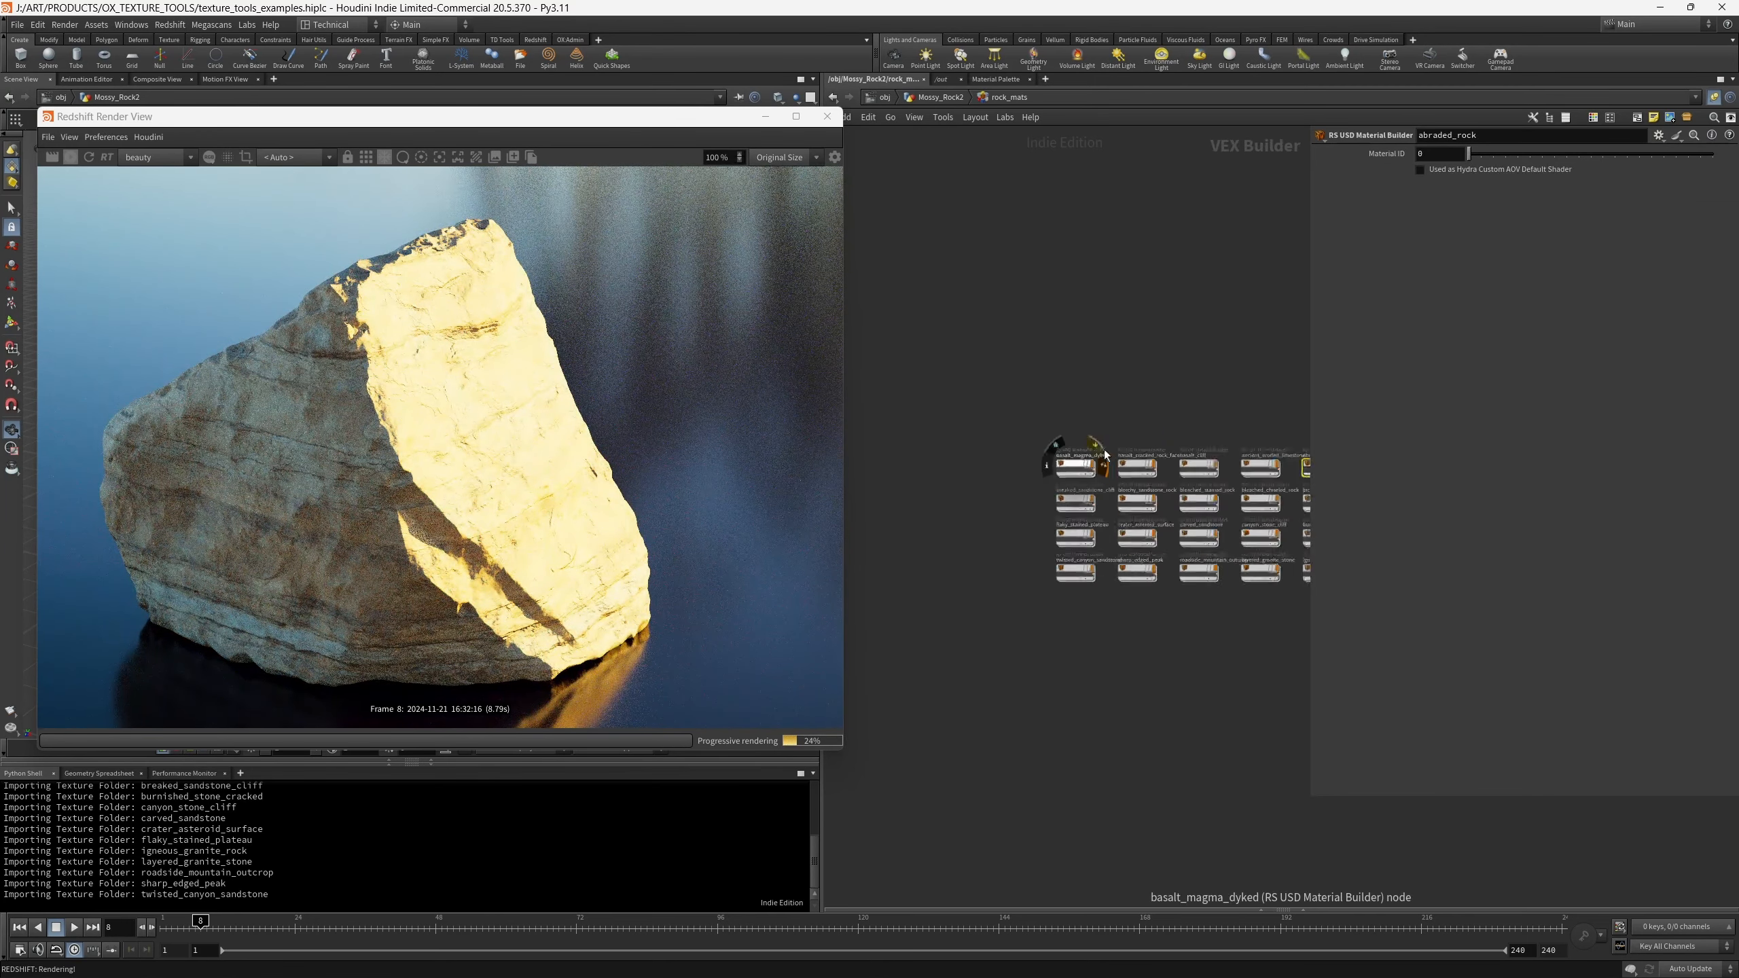
scroll(1152, 379, down, 1)
middle_drag(1154, 376, 1096, 339)
scroll(1214, 356, up, 2)
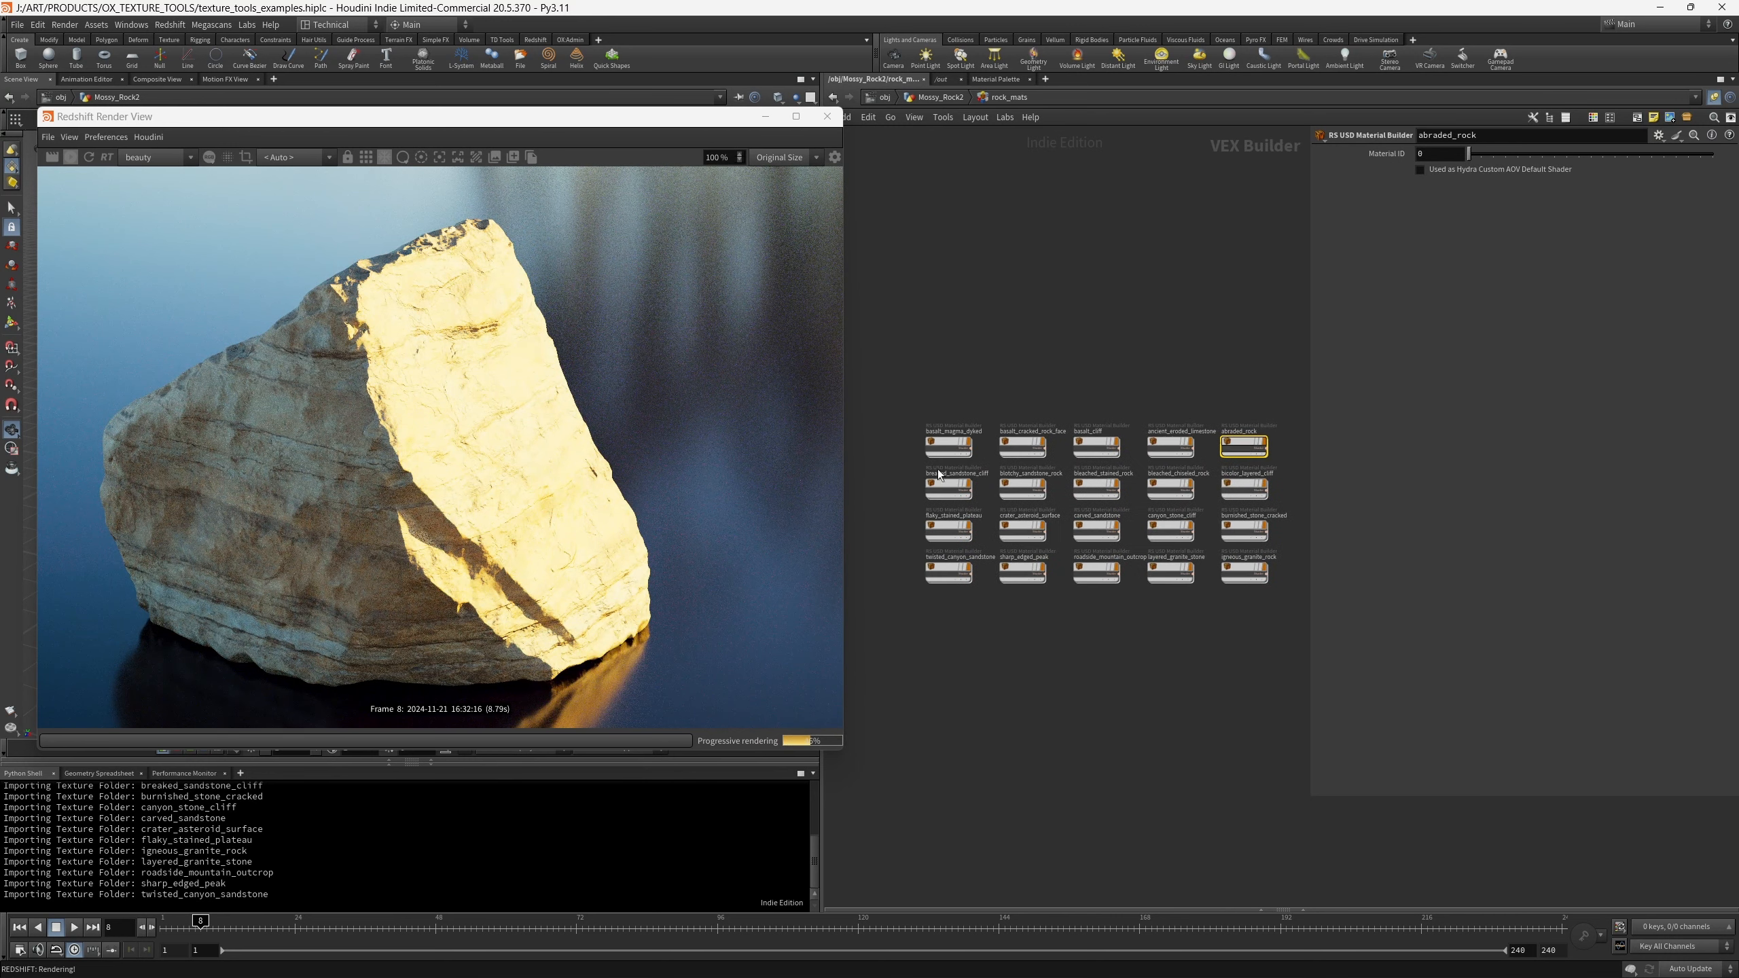
double_click(948, 447)
scroll(1076, 469, down, 3)
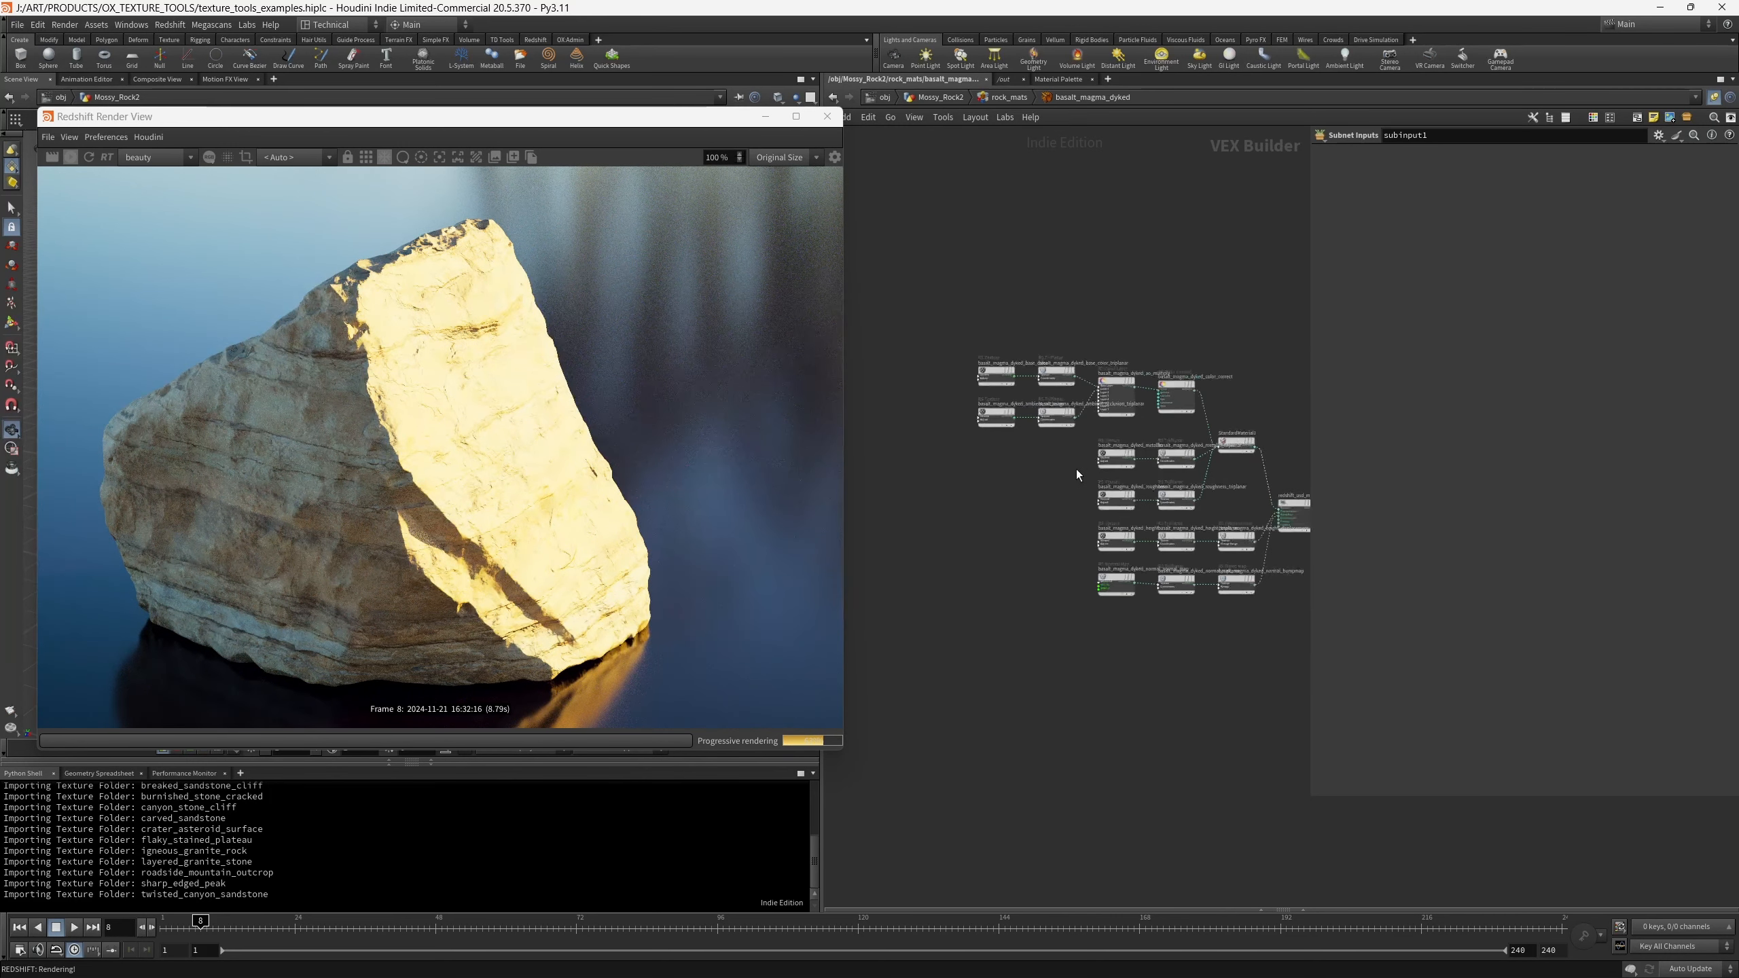
- Check the bleached_chiseled_rock texture maps in File Explorer, then return to Houdini and view the whole basalt_magma_dyked shader network
mouse_move(777, 944)
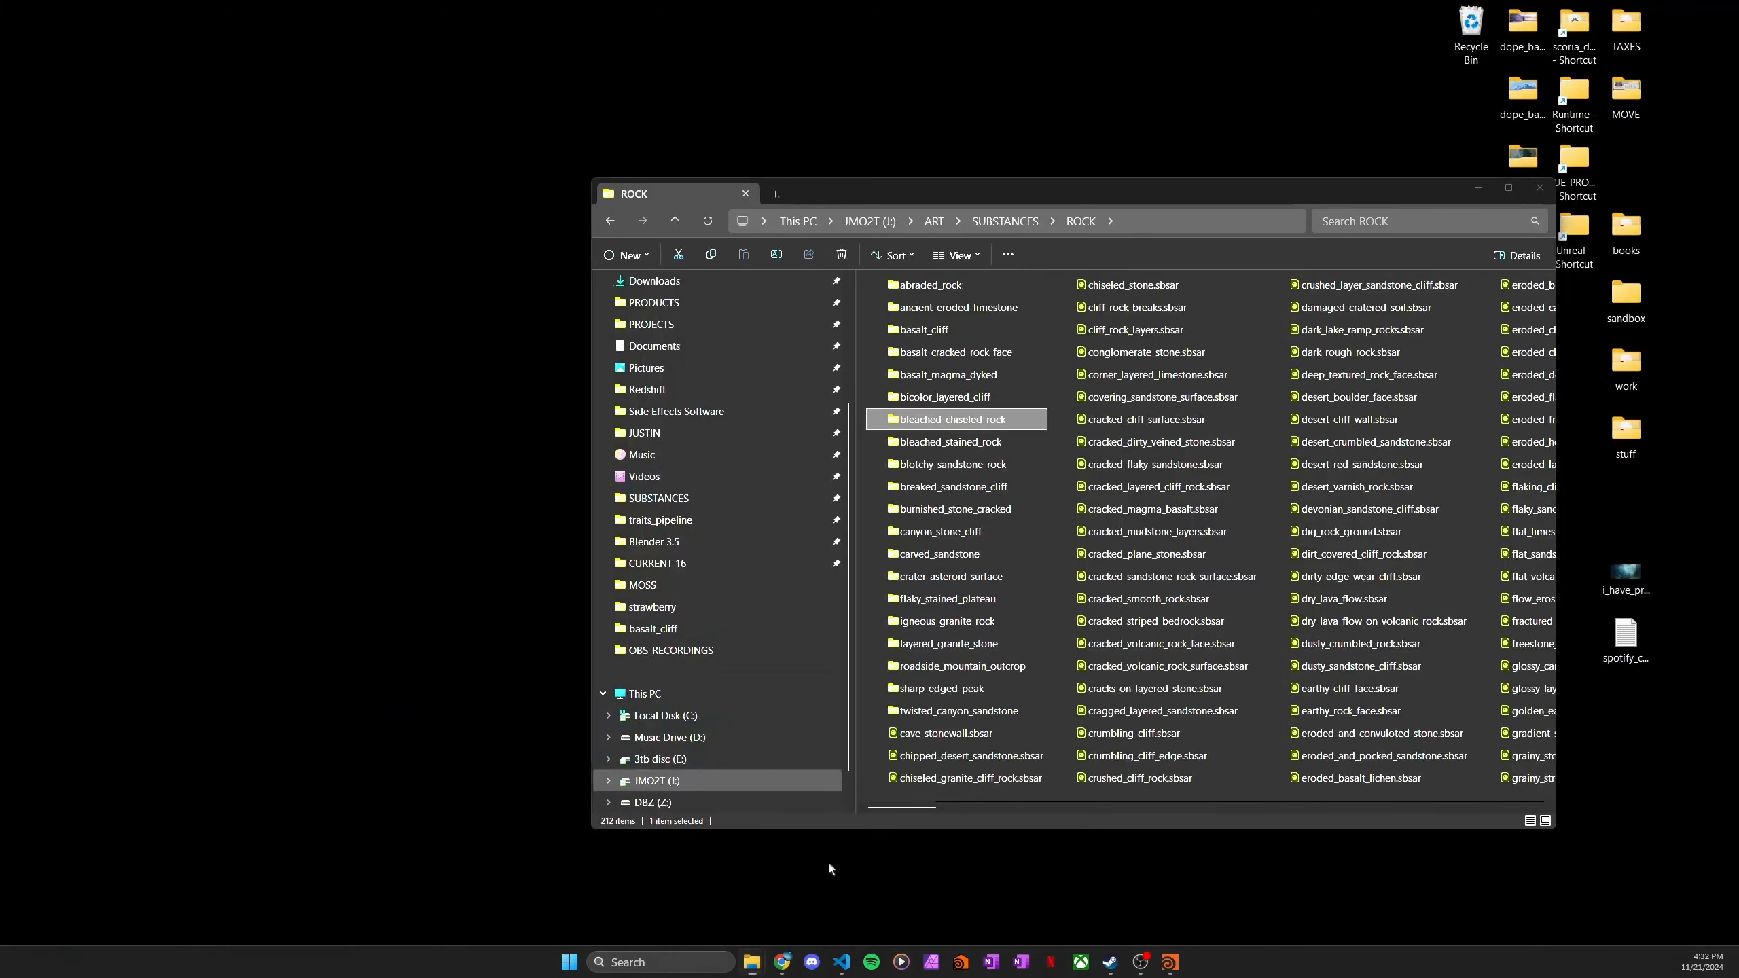
click(814, 891)
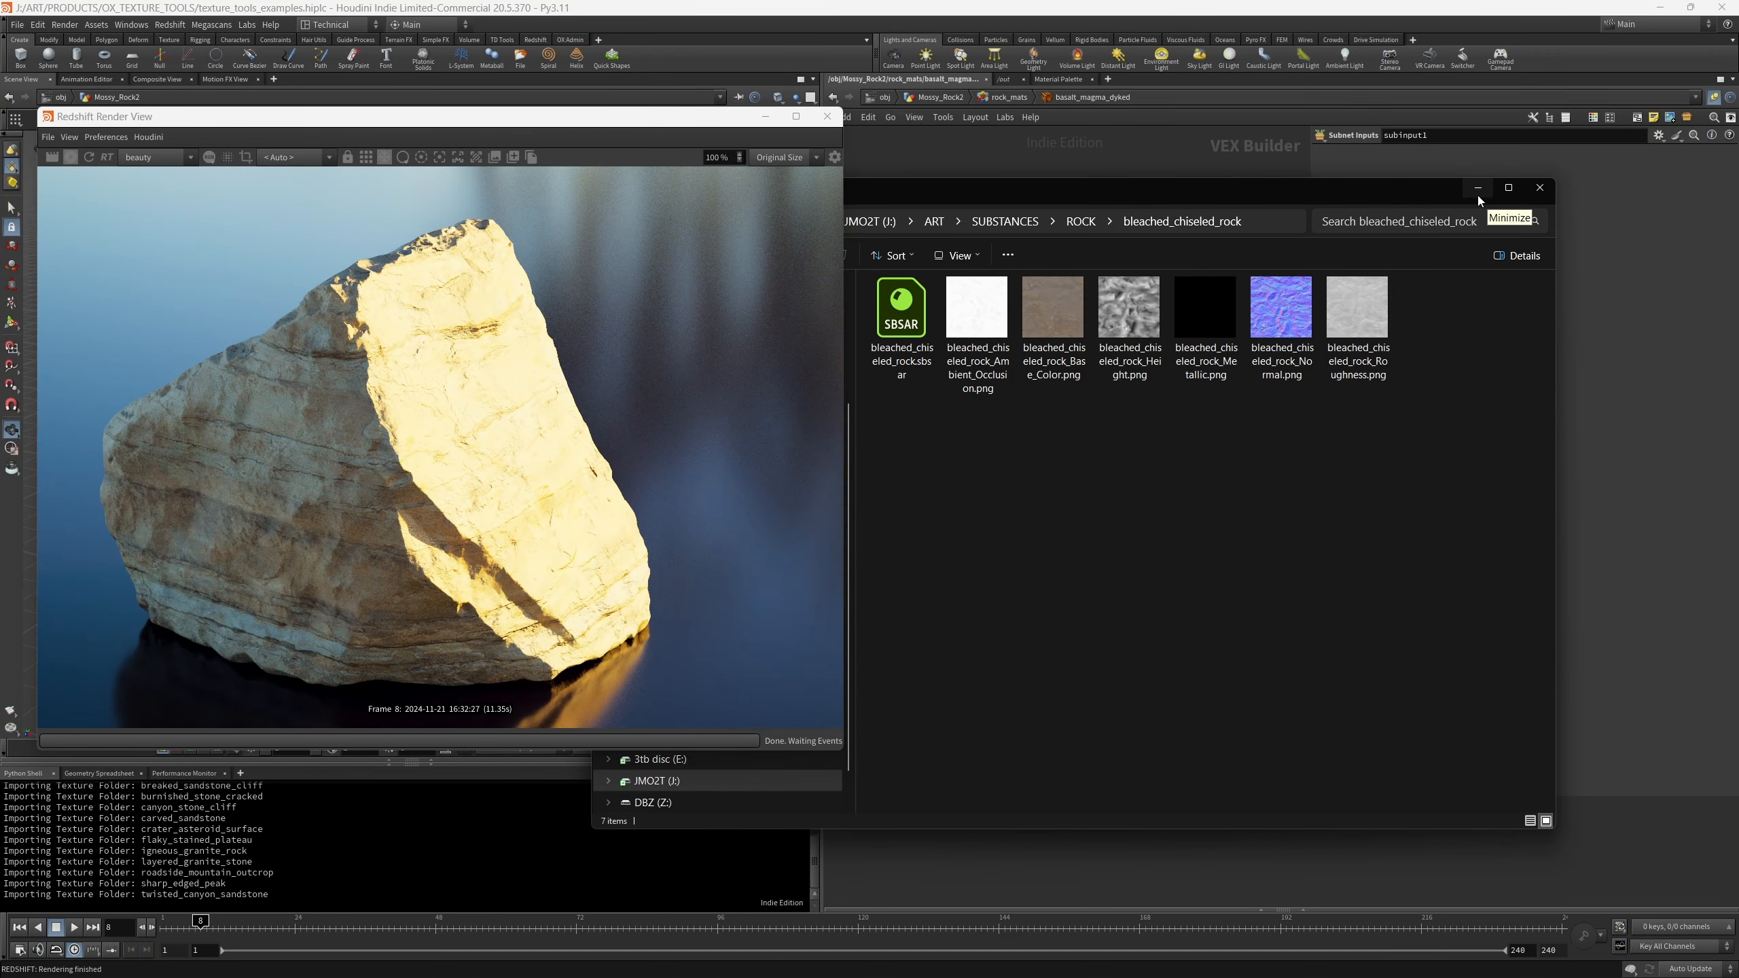
click(1478, 194)
key(h)
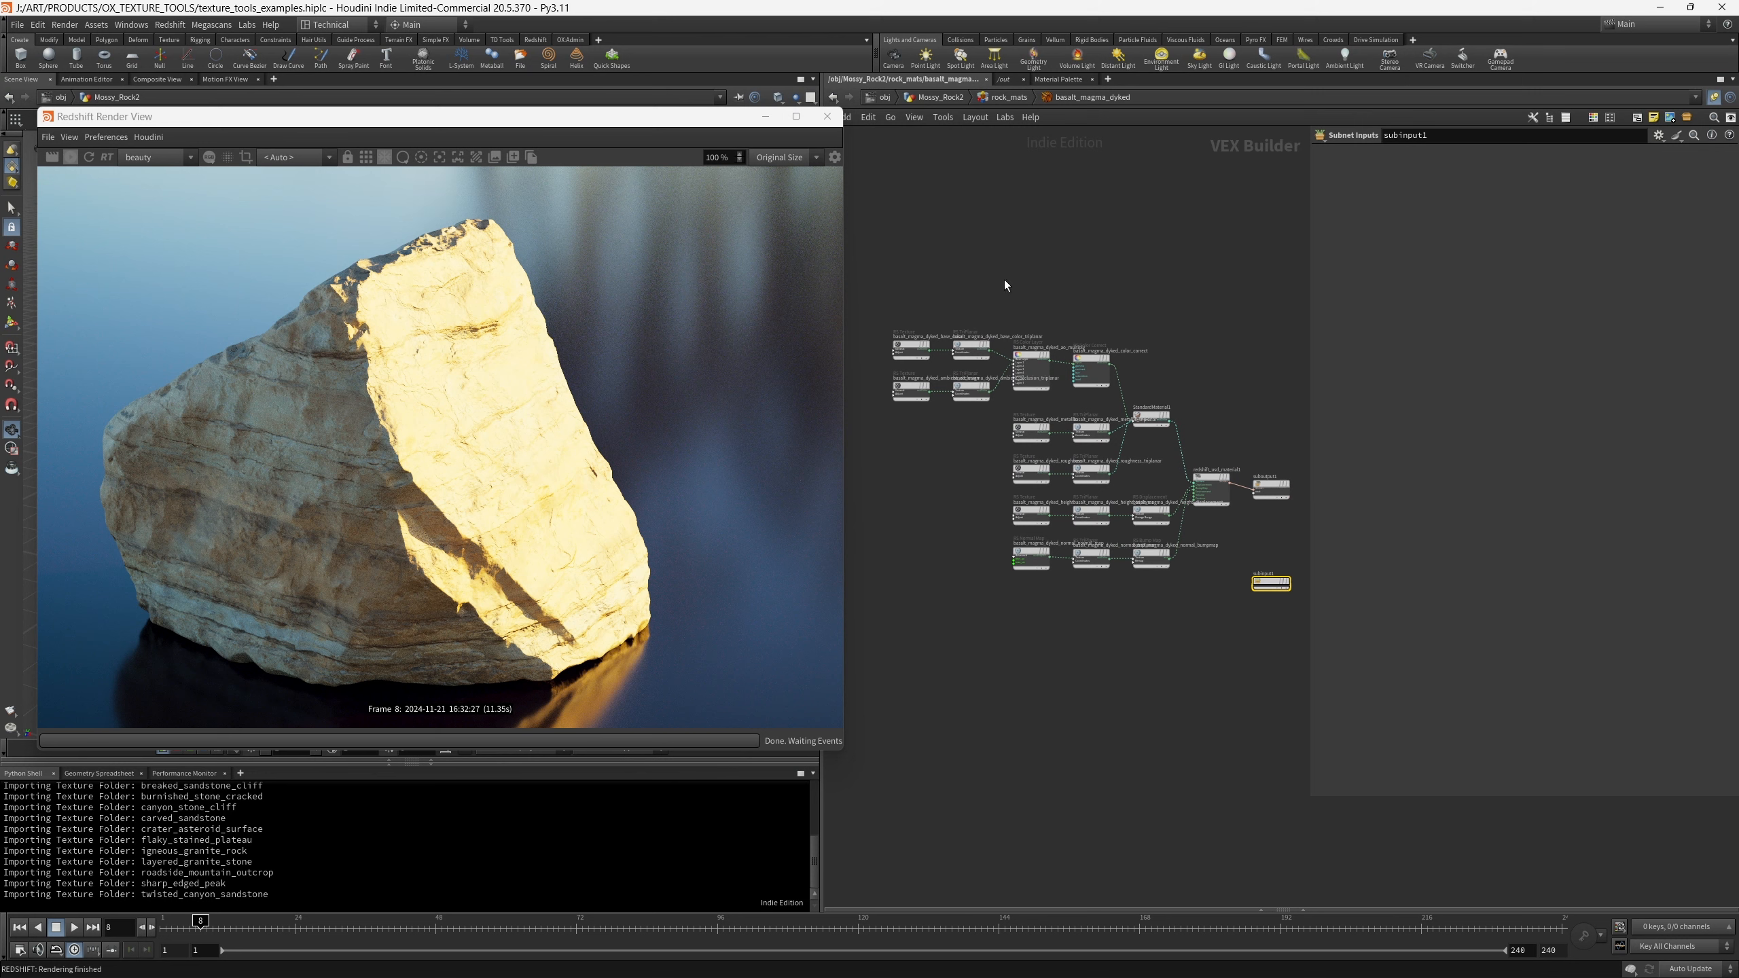
middle_drag(976, 271, 1020, 254)
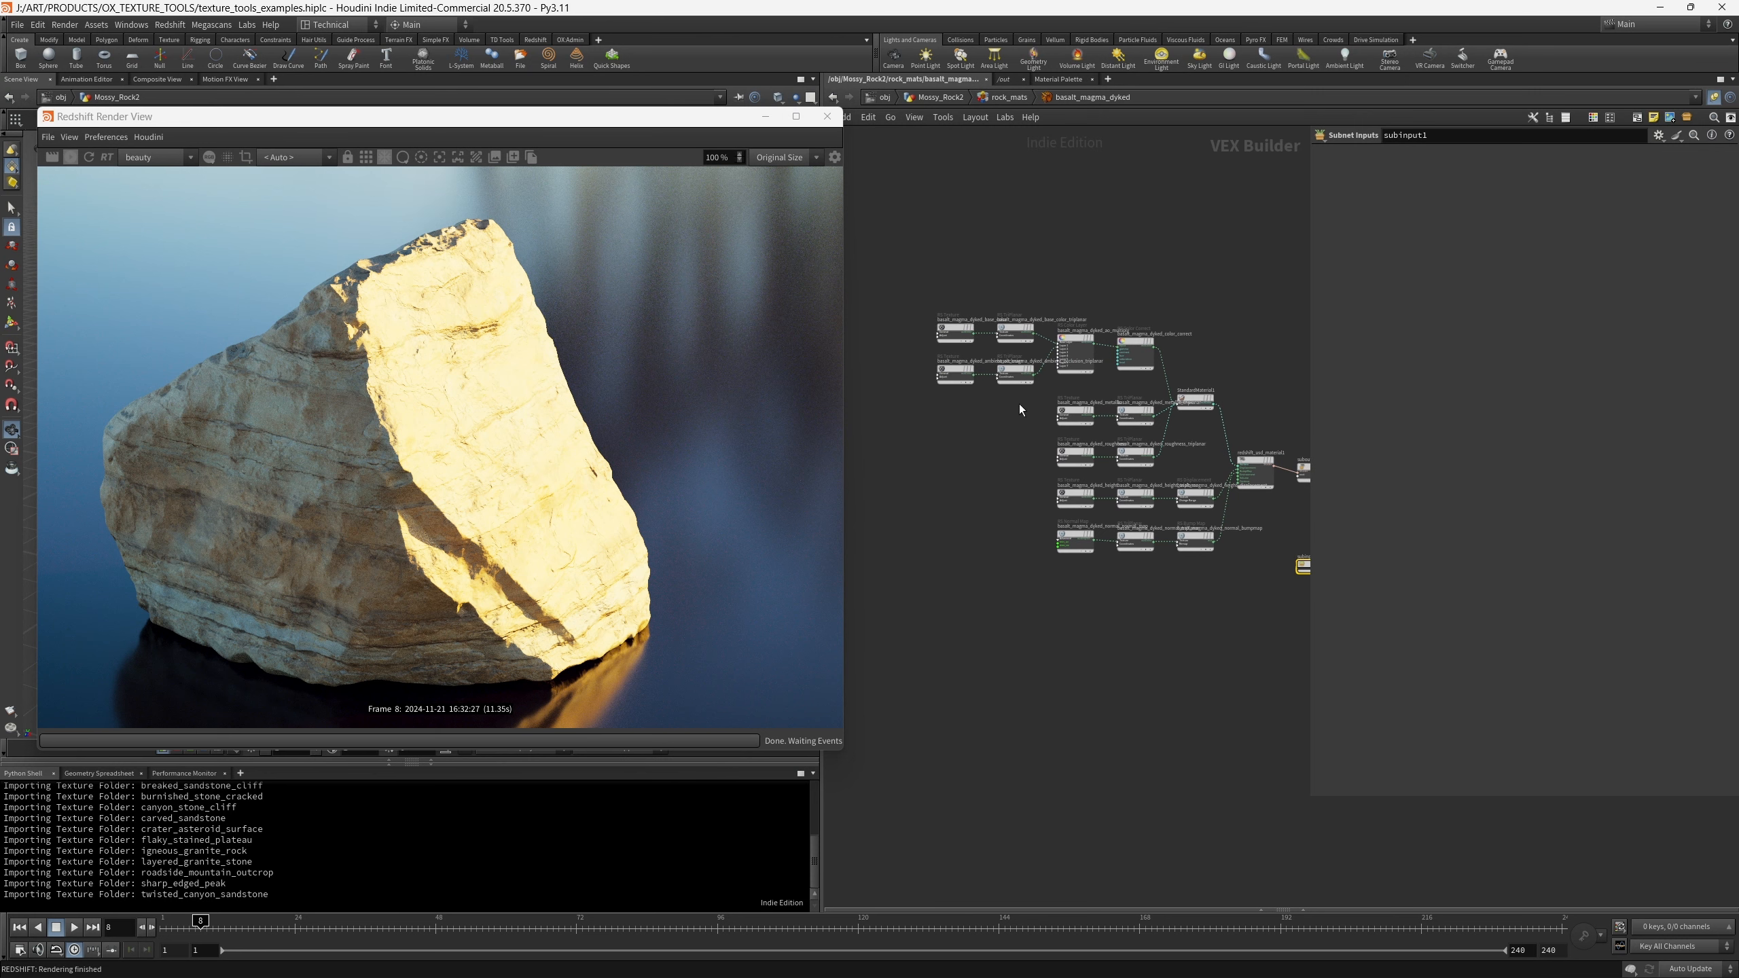
- Inspect the base color texture and triplanar nodes, plus the color correct node, in the basalt_magma_dyked network
drag(1019, 406, 937, 373)
drag(924, 248, 1041, 325)
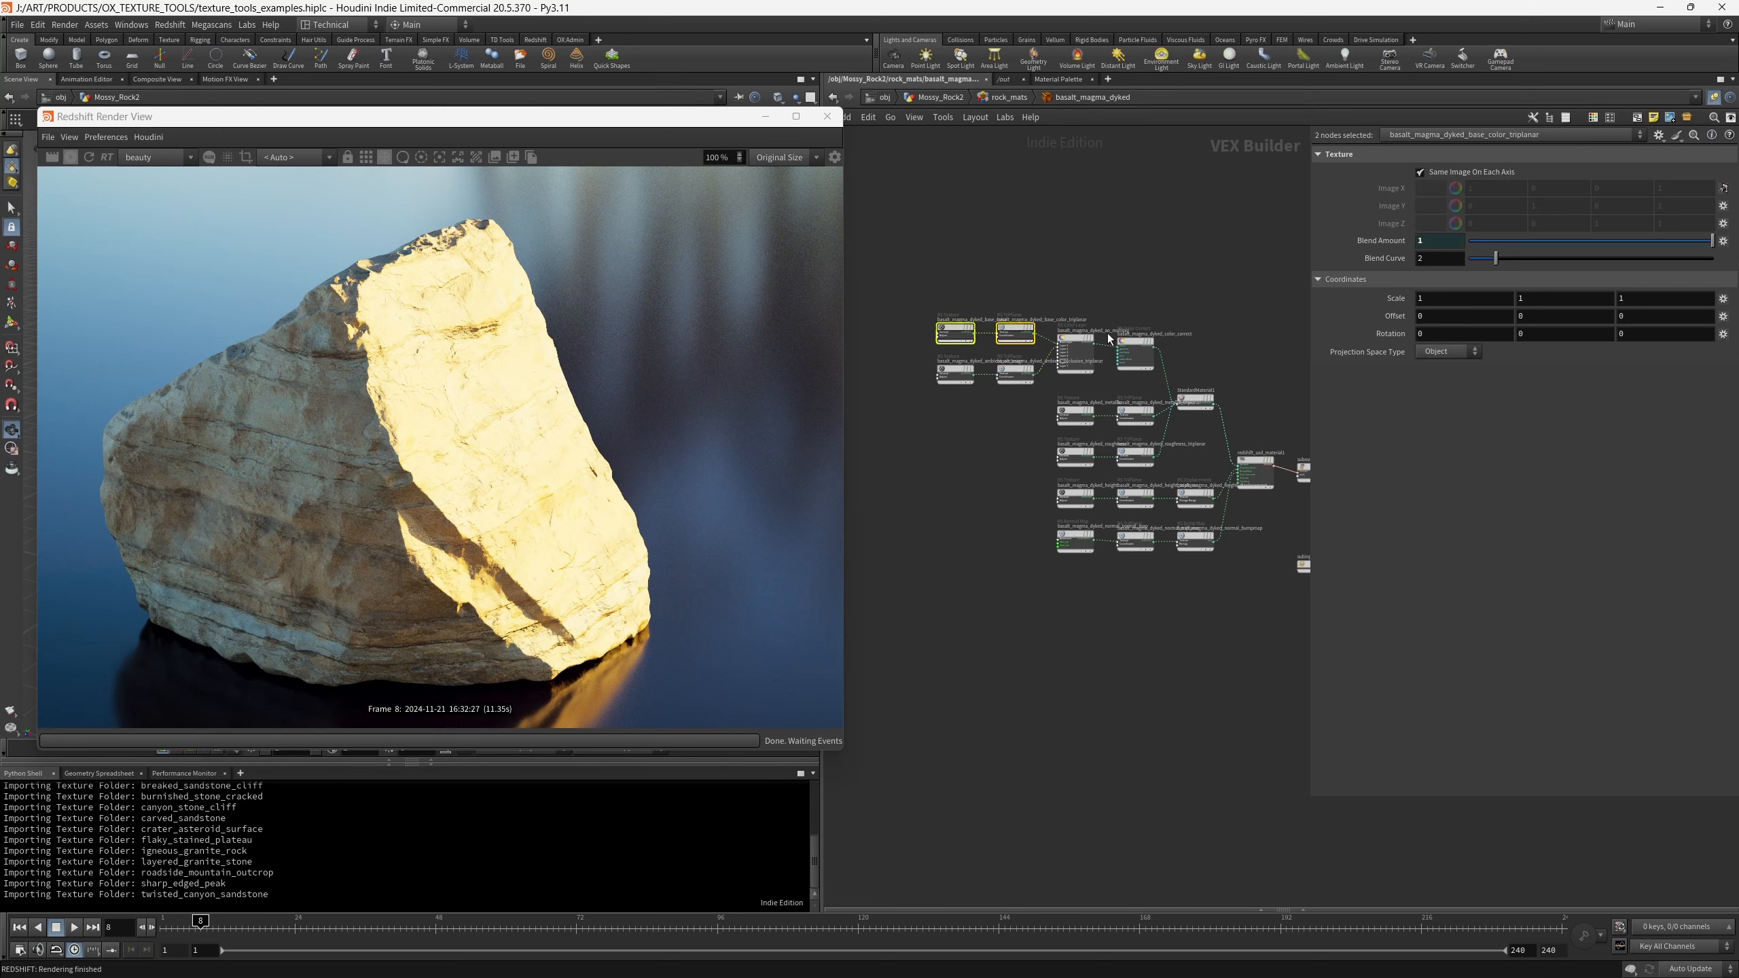
click(1133, 355)
scroll(1123, 376, up, 2)
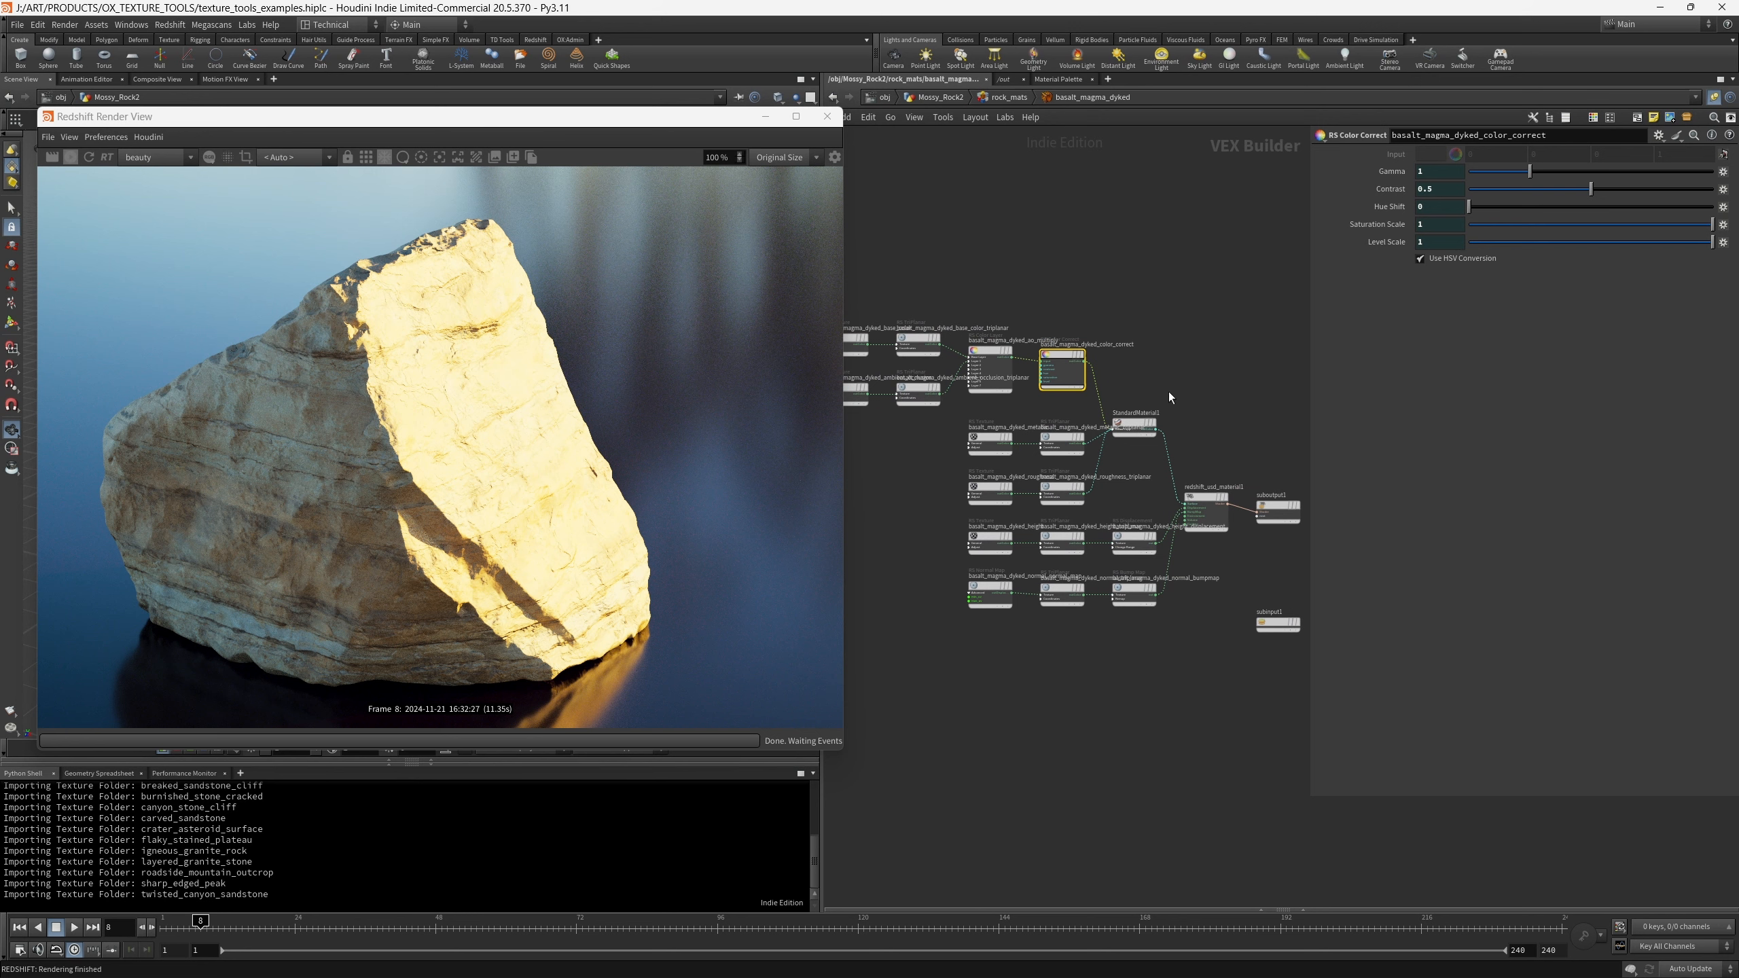
middle_drag(1168, 392, 1181, 347)
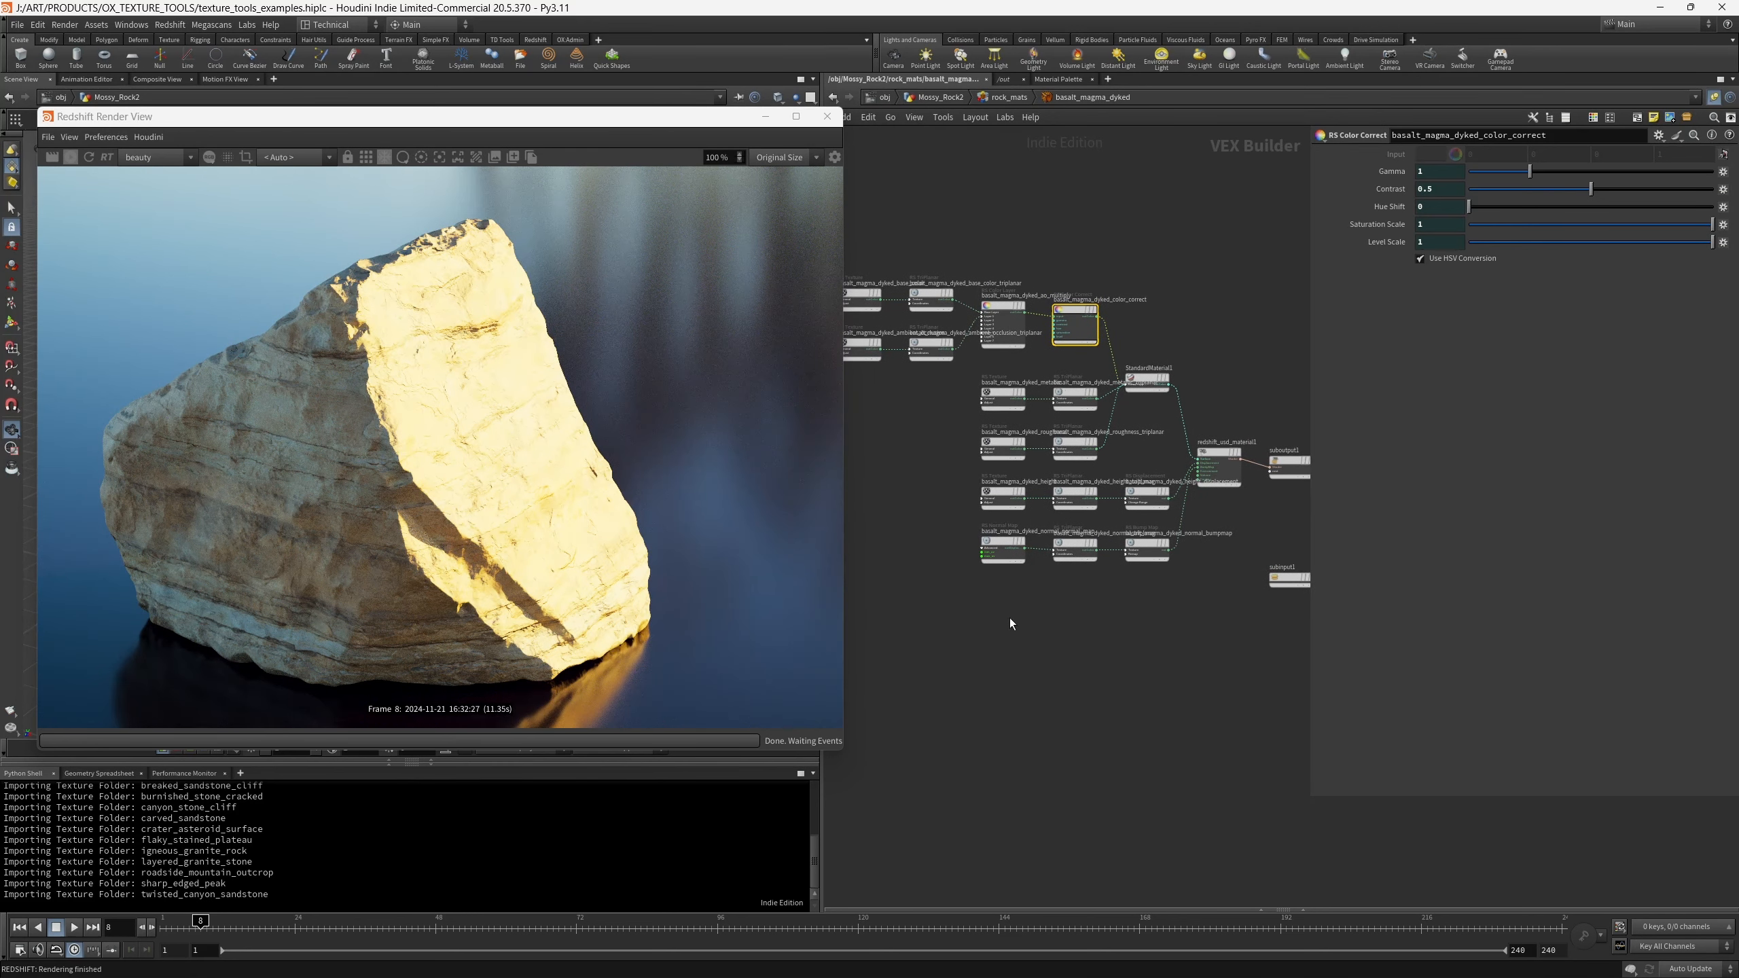
- Inspect the metallic, roughness, height and normal map nodes, including the metallic texture's settings
drag(1011, 620, 969, 383)
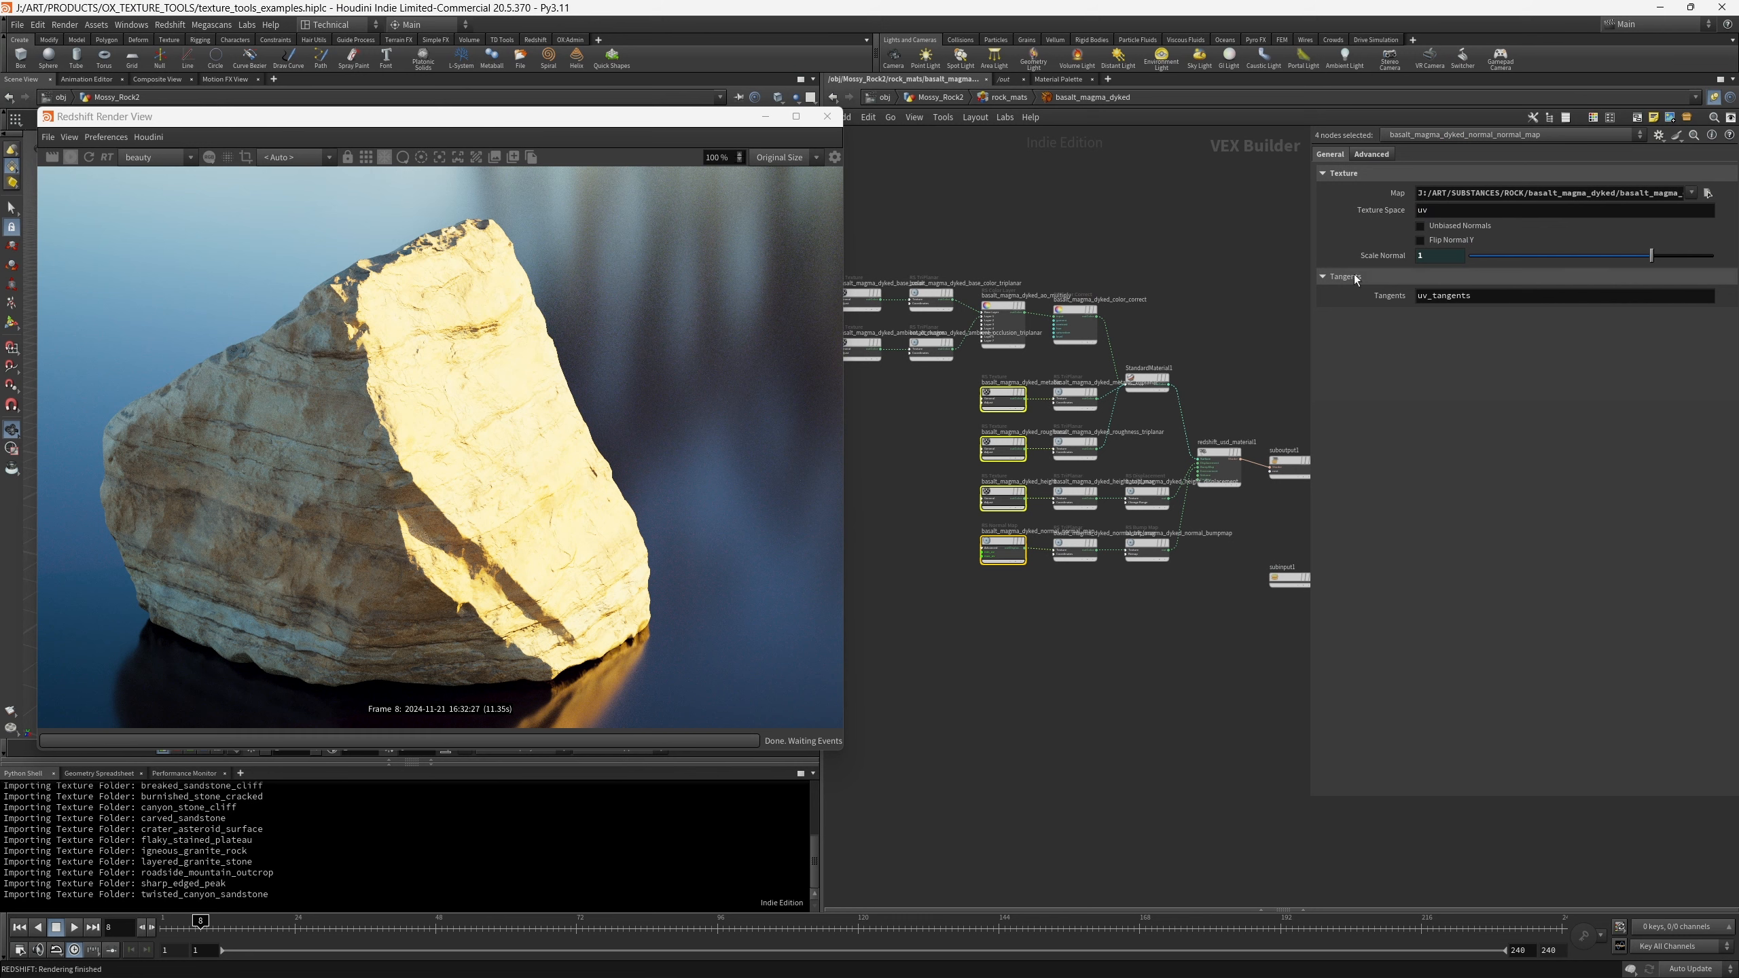
click(999, 400)
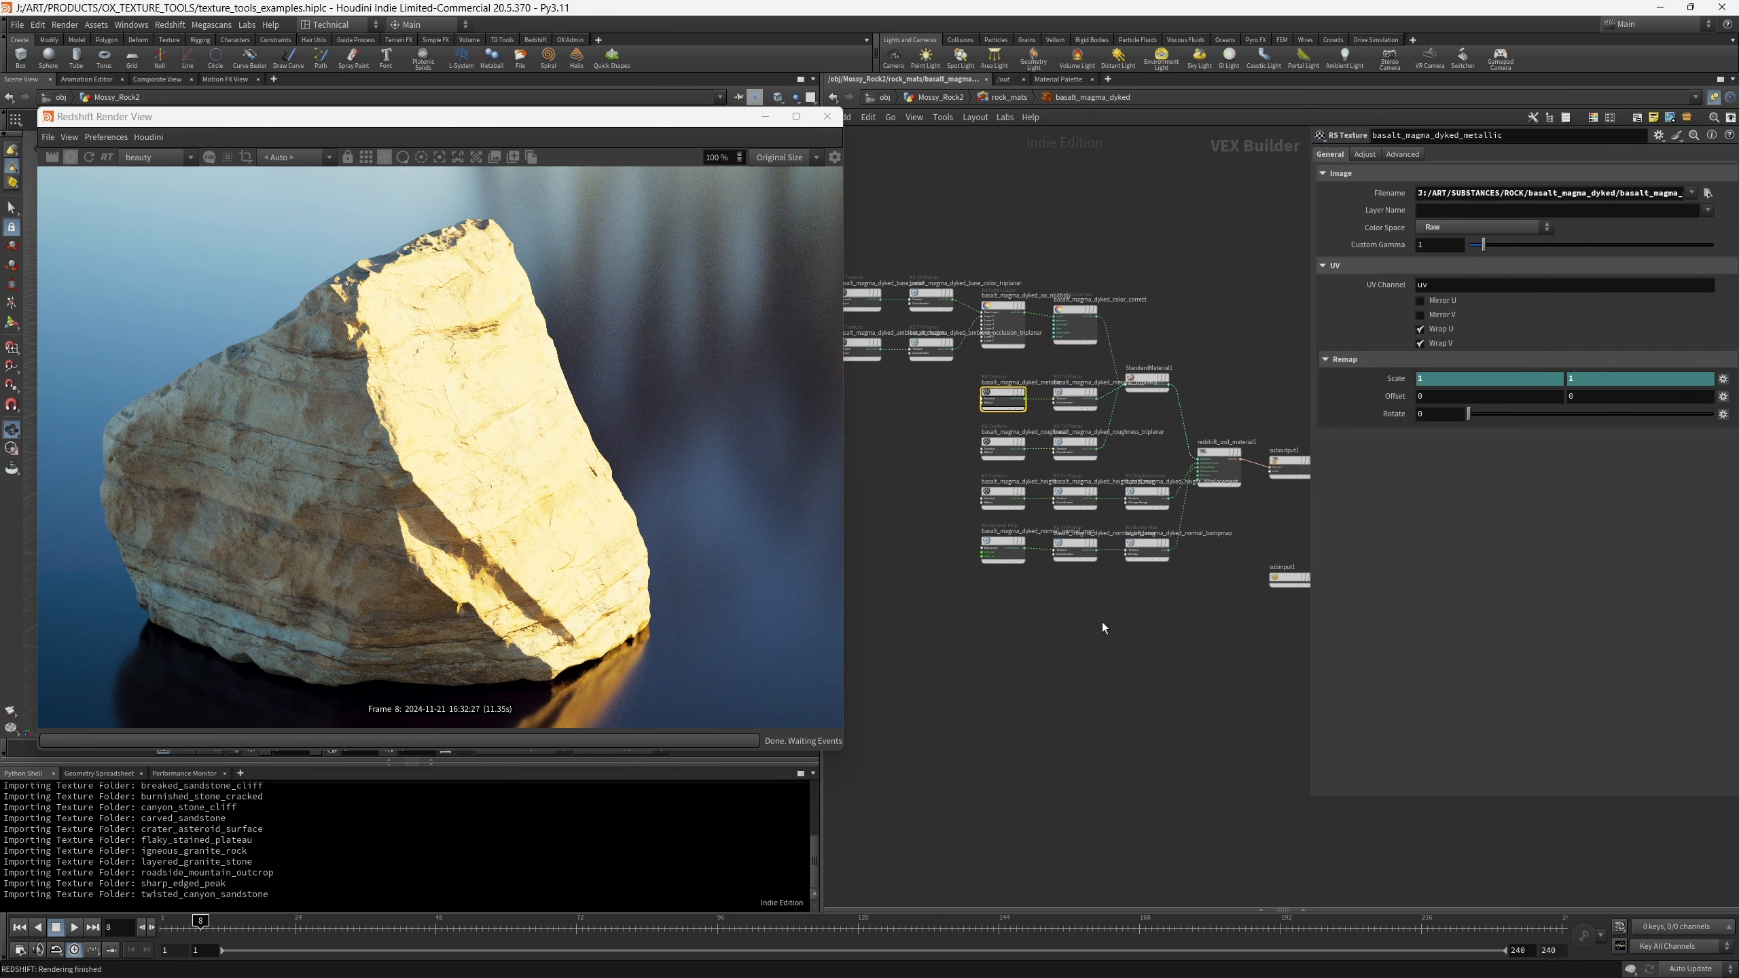
scroll(1102, 622, down, 1)
scroll(1167, 590, up, 1)
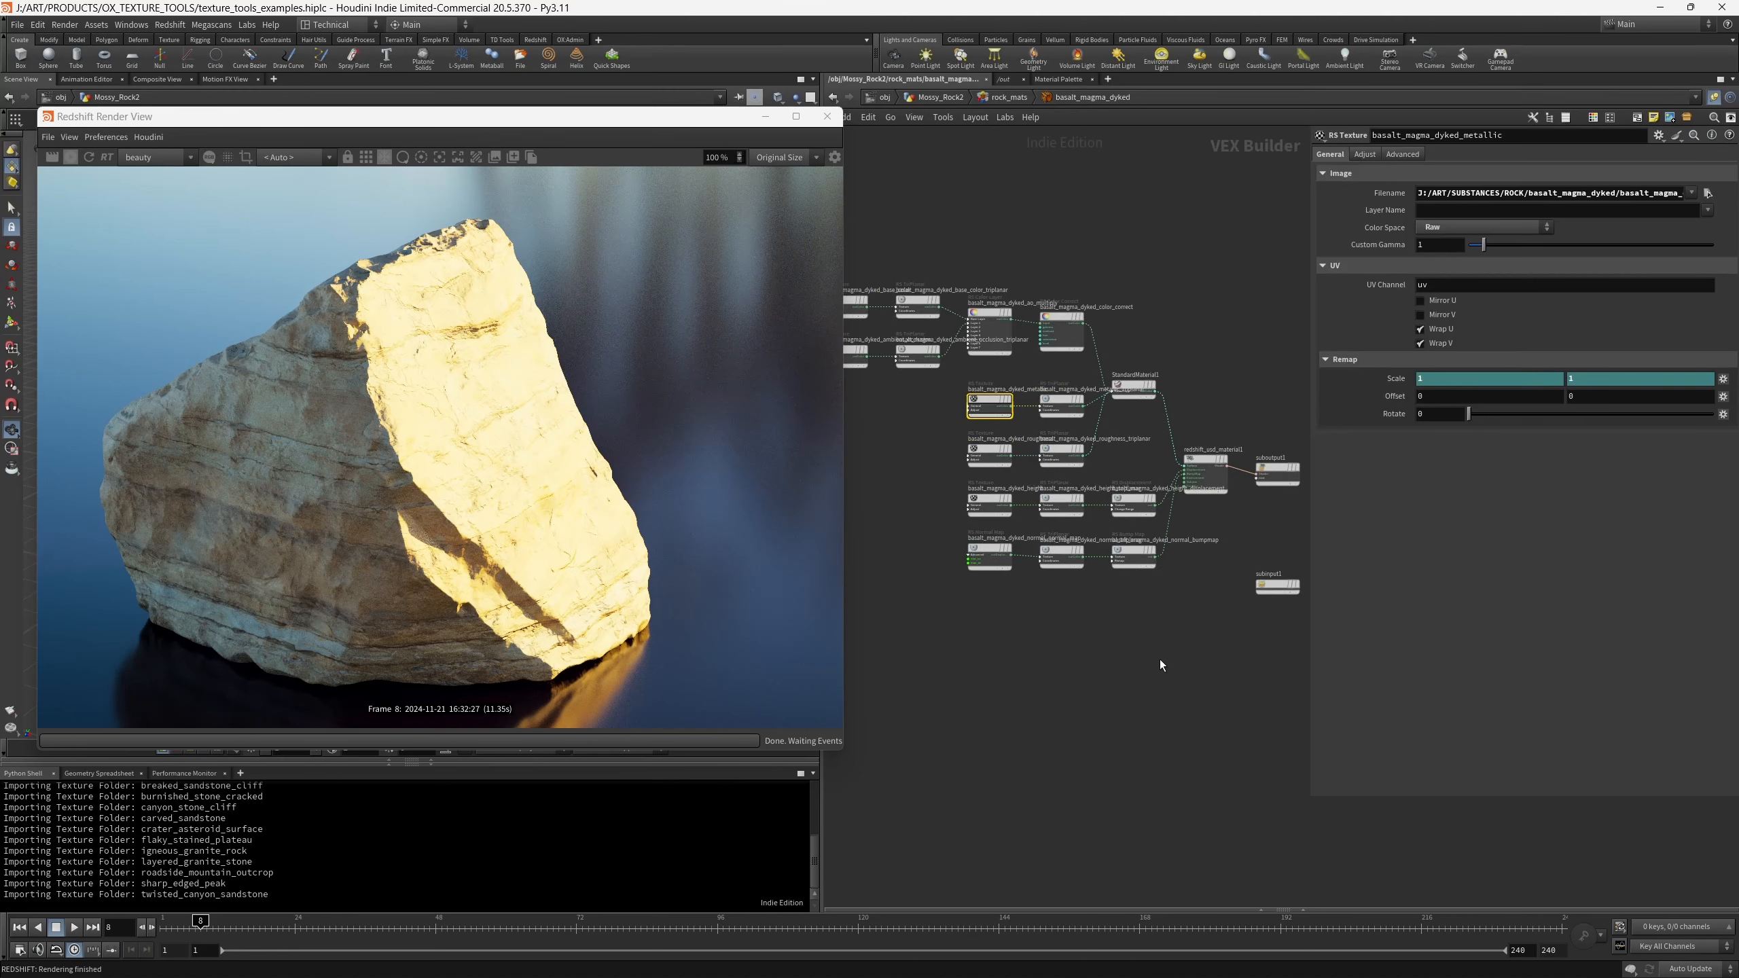
- Return to the Mossy_Rock2 network and add two custom map entries to the texture importer's import configuration
key(u)
key(u)
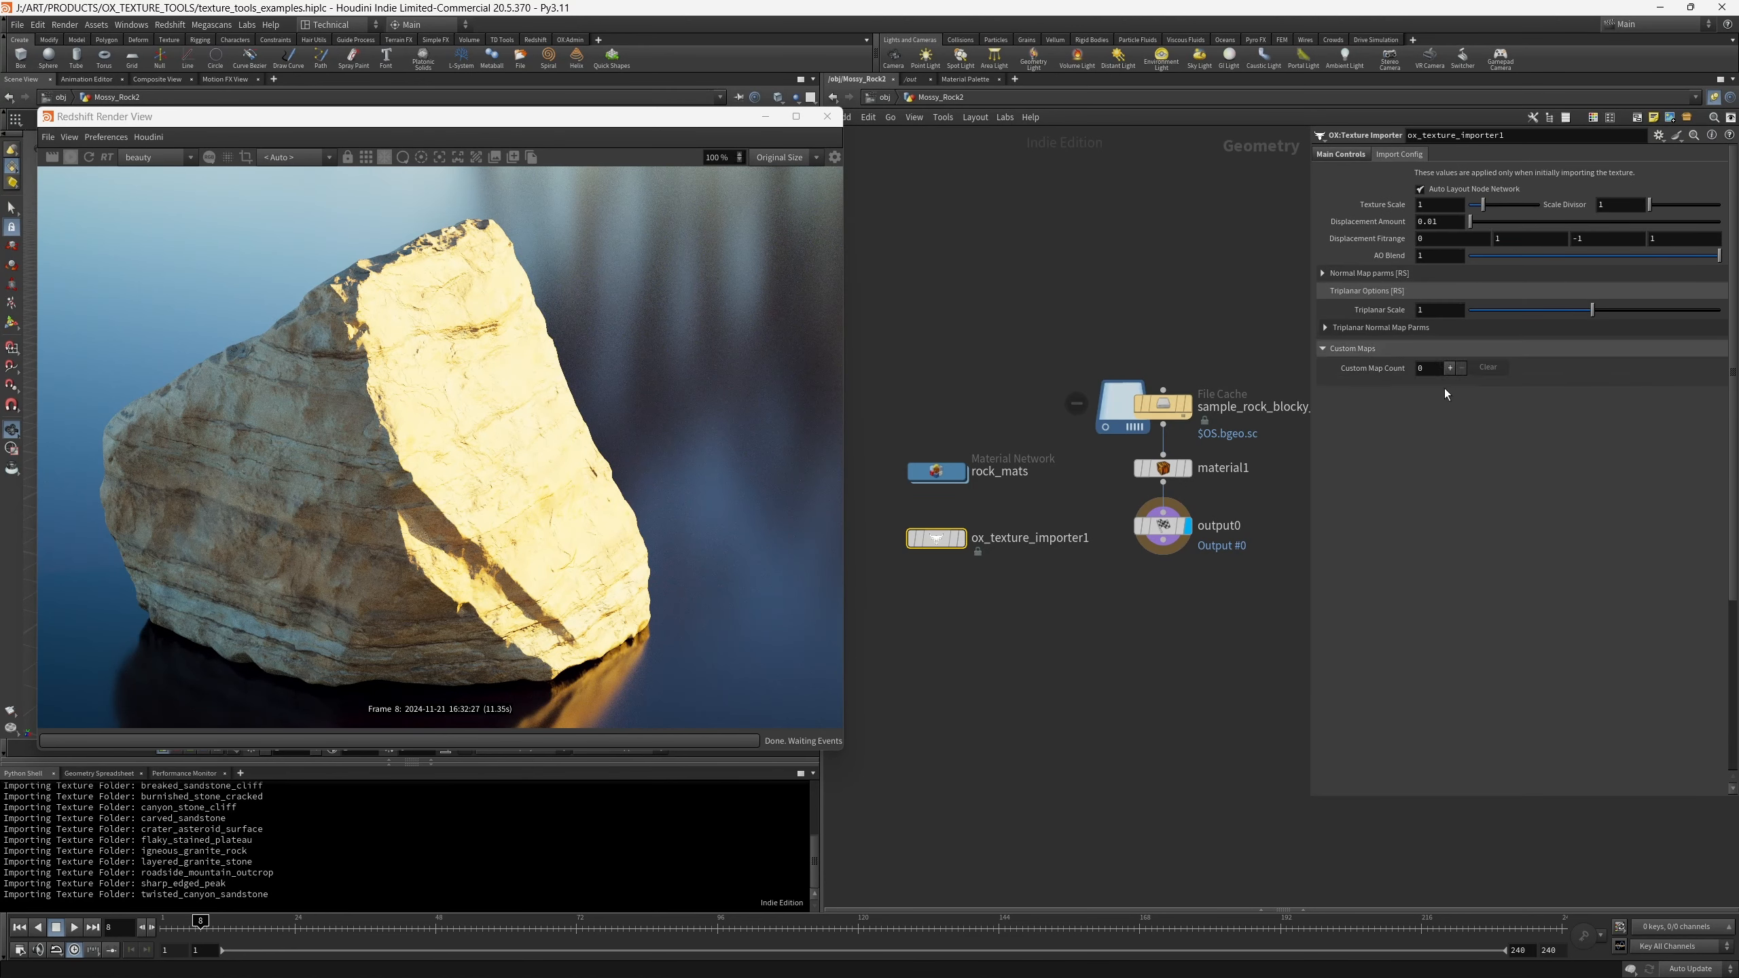
click(1449, 369)
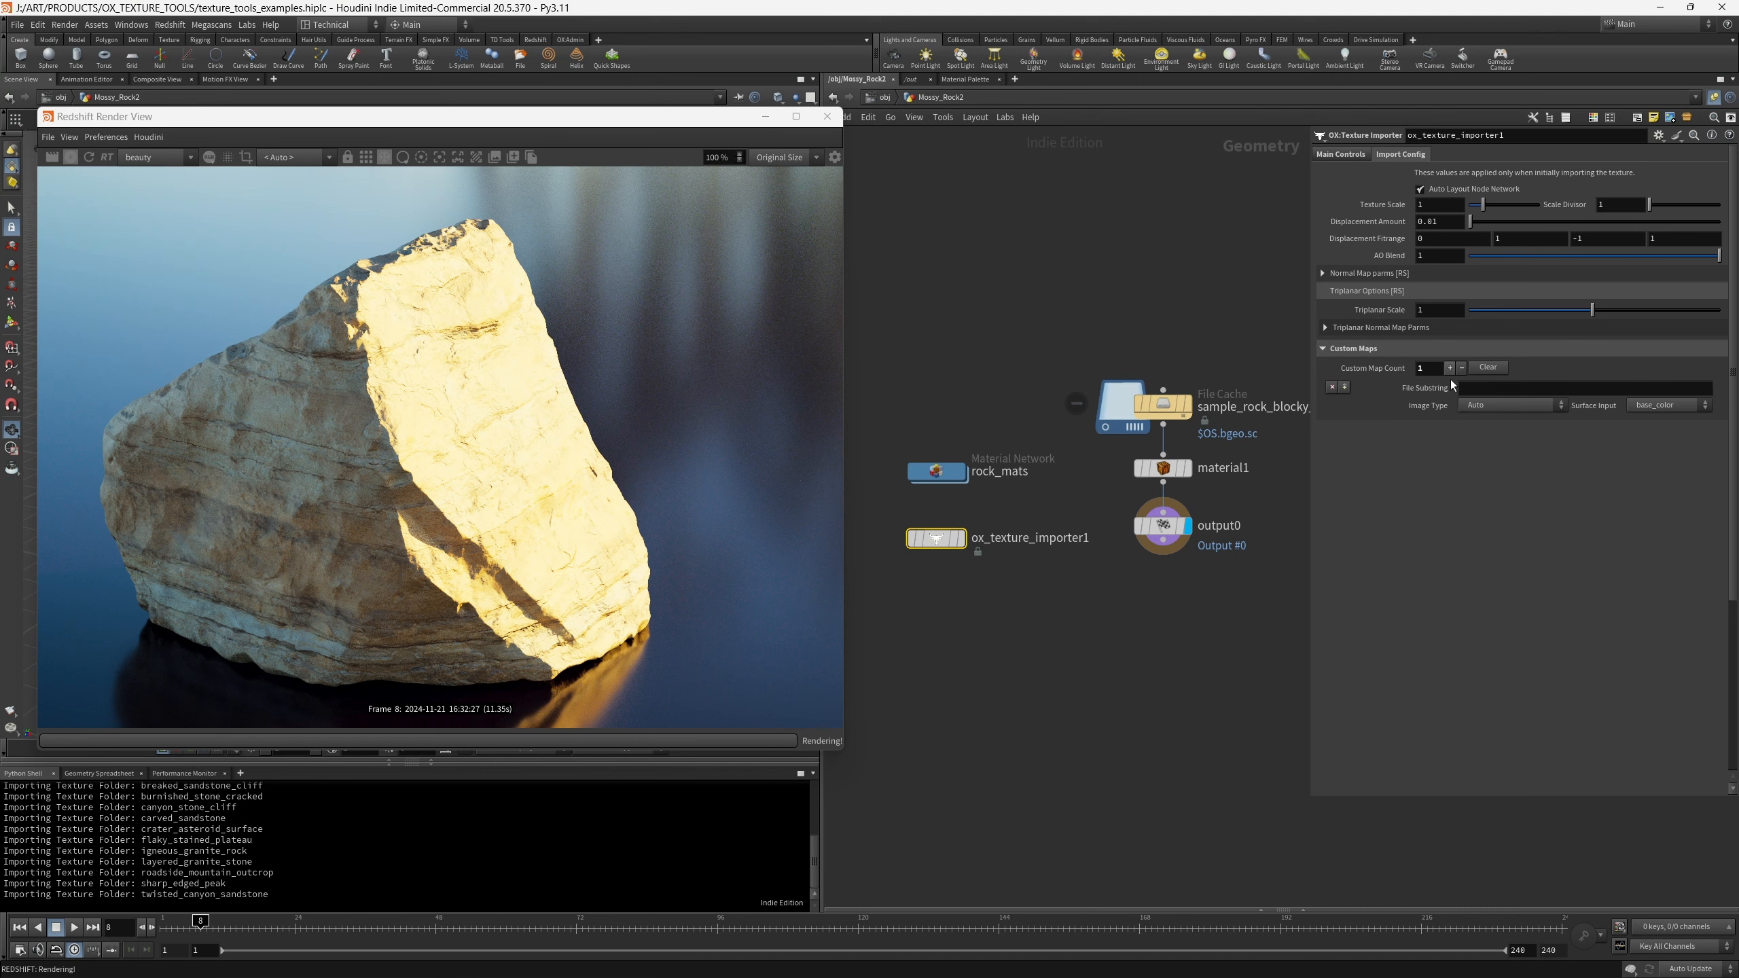
click(1487, 389)
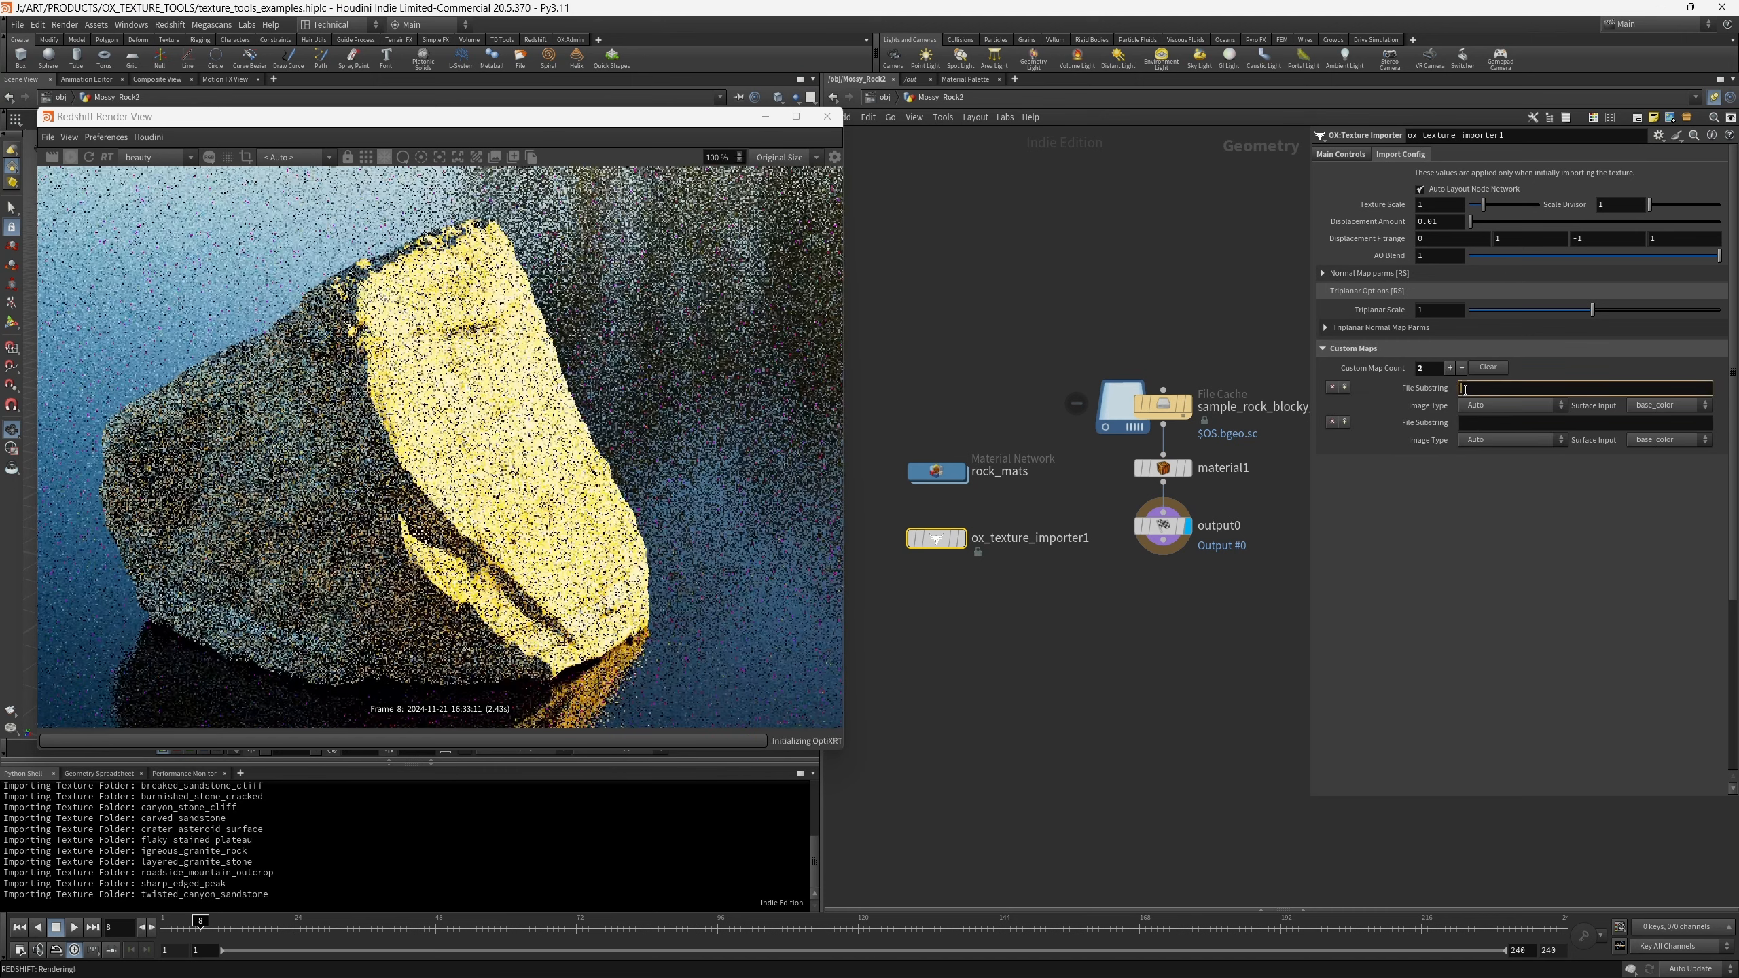
- Review the available image types and surface inputs for the first custom map, leaving its settings as they are
click(1503, 405)
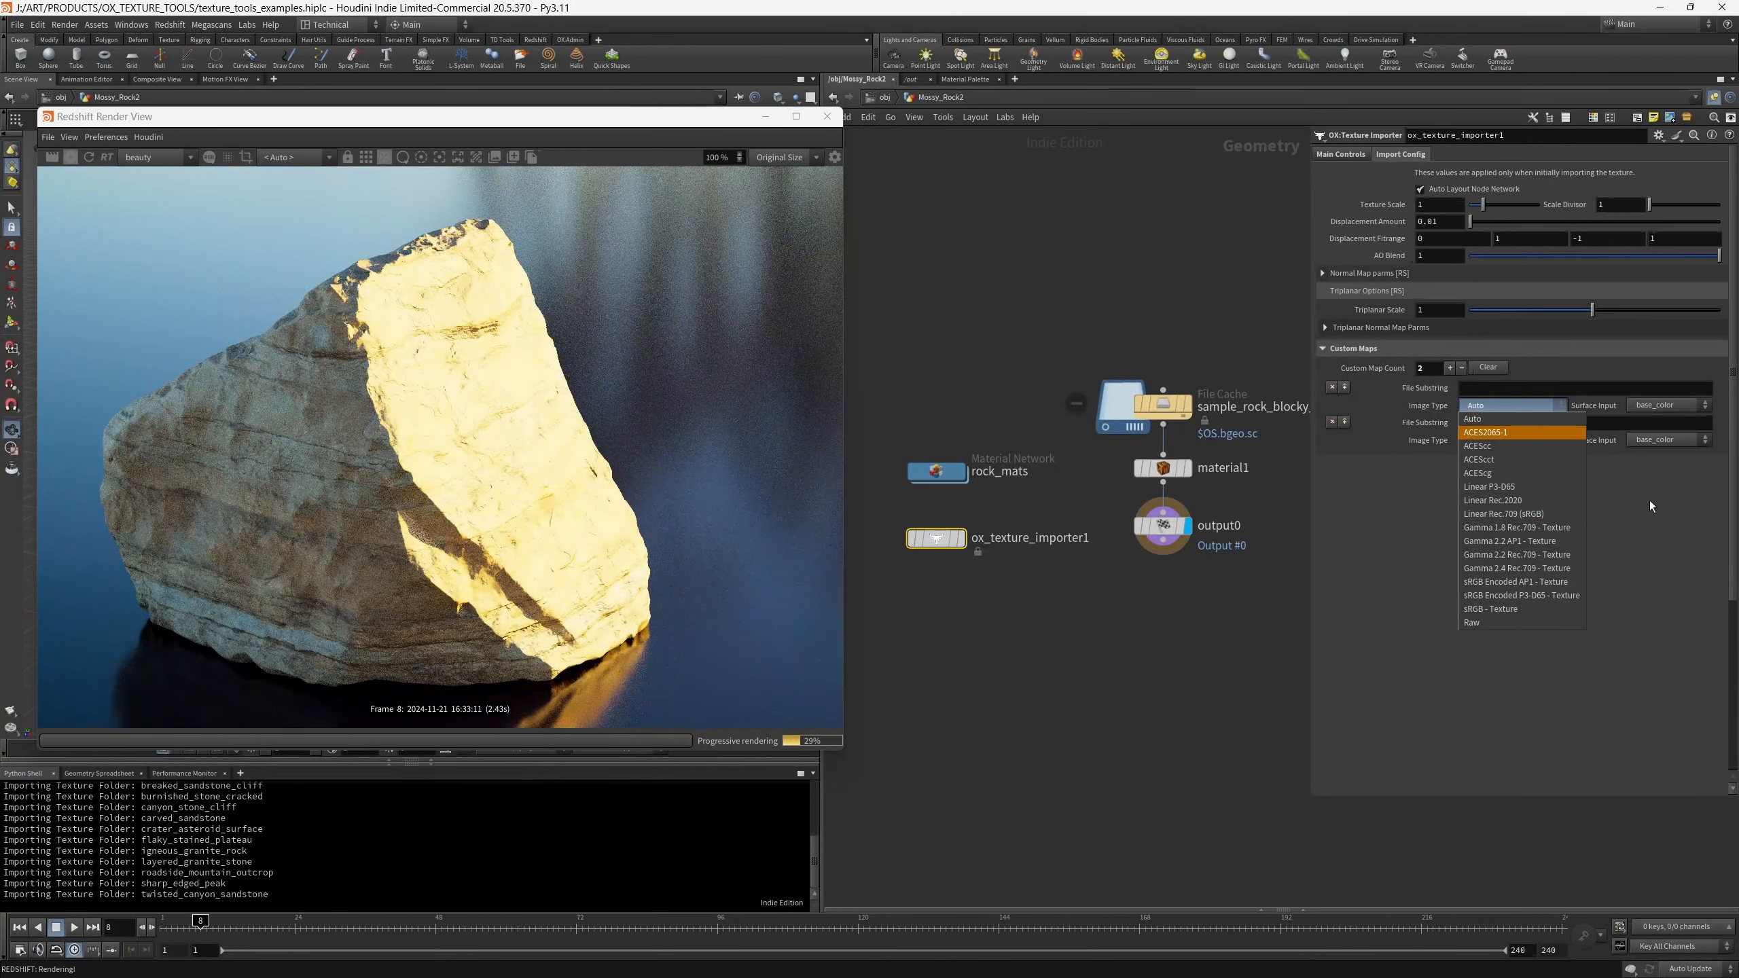
click(1597, 403)
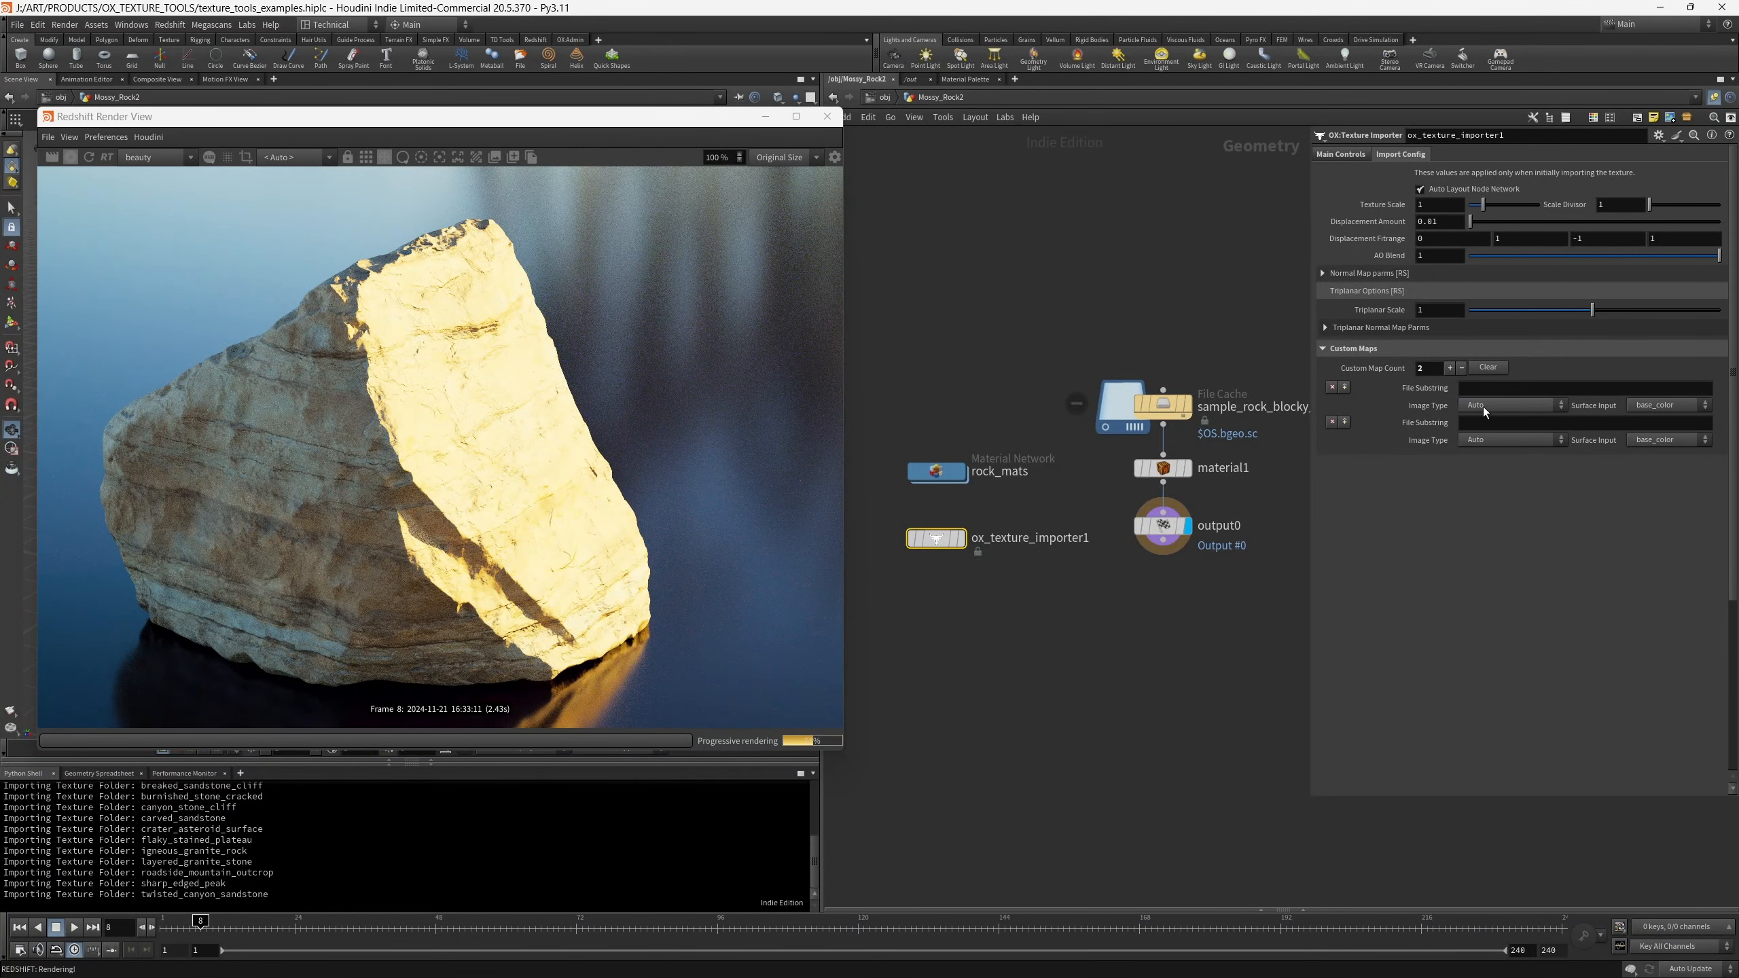
click(1650, 406)
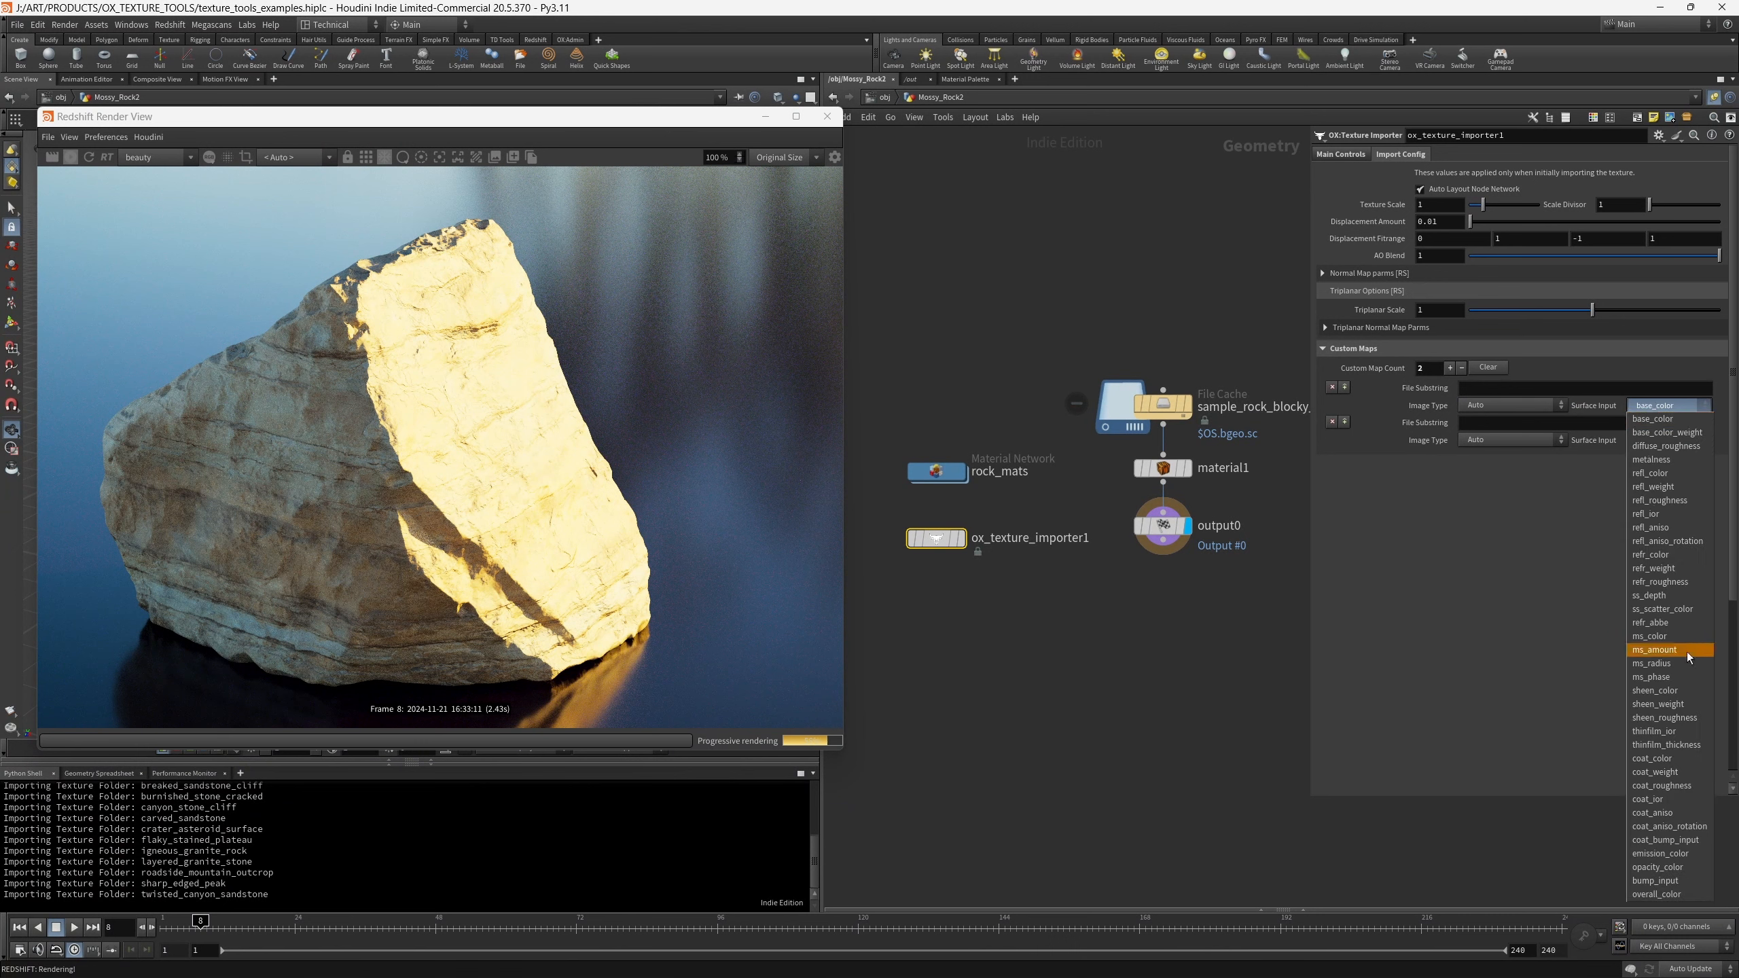
click(1589, 514)
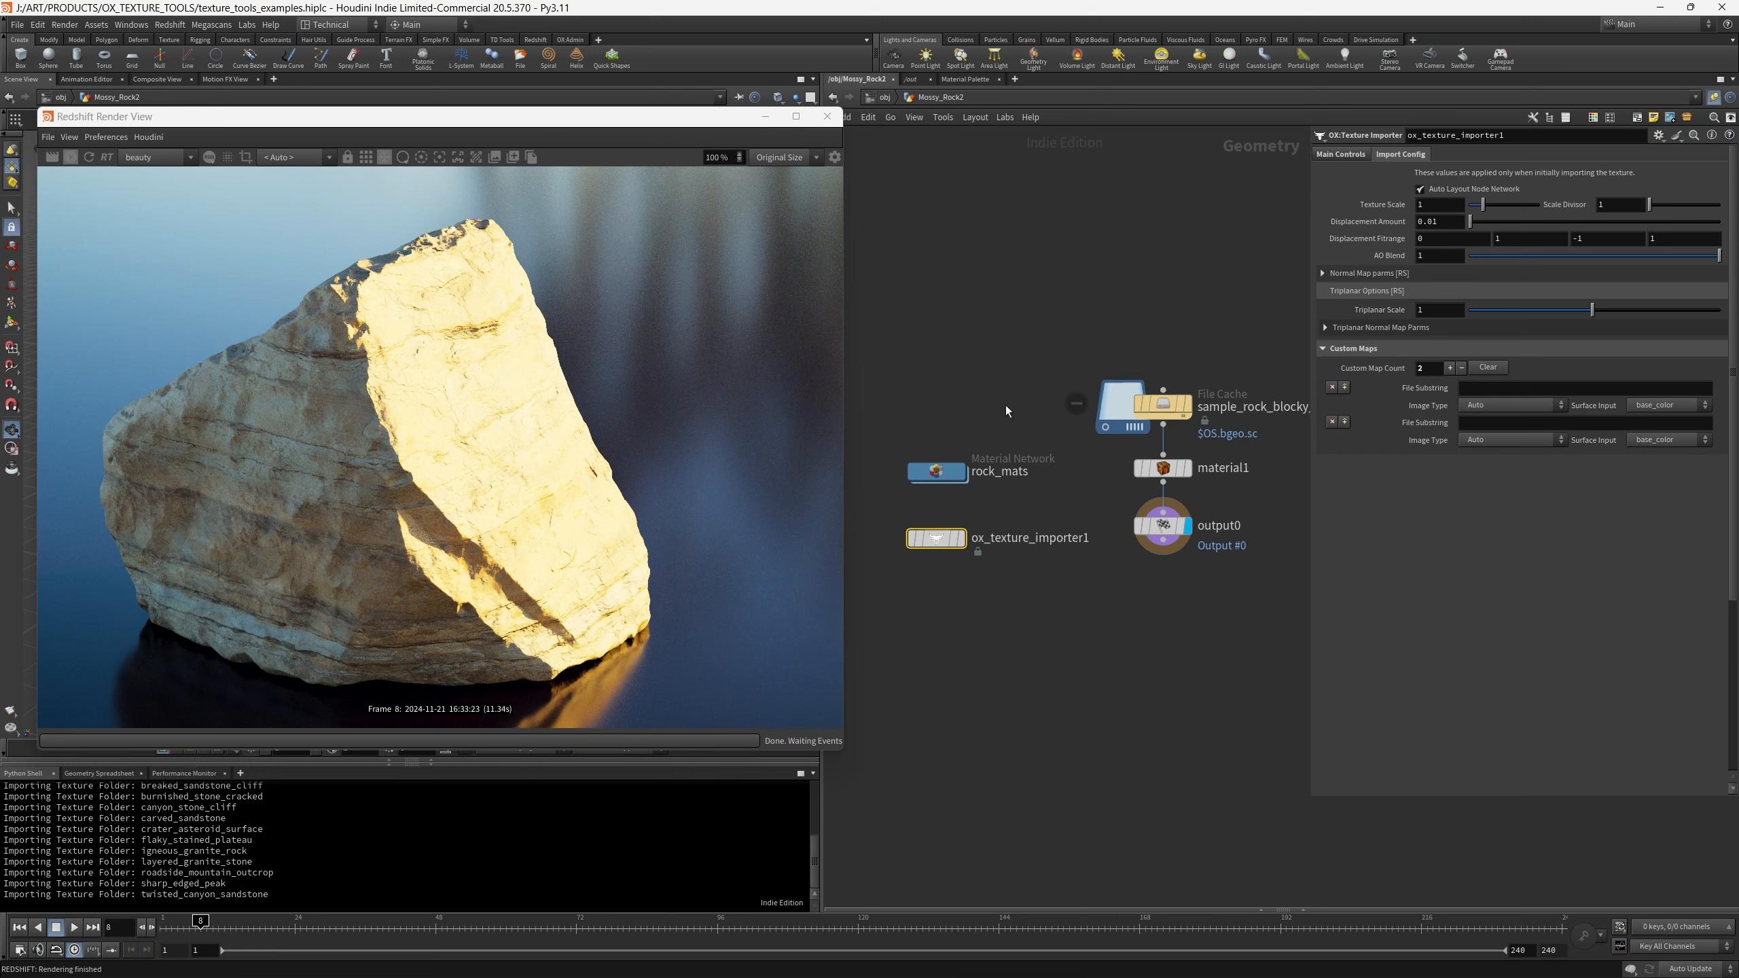
- Collapse the abraded_rock controls, recheck the import configuration, and return to the importer's main controls
middle_drag(1018, 654, 1019, 694)
scroll(1020, 697, up, 1)
scroll(1022, 699, down, 1)
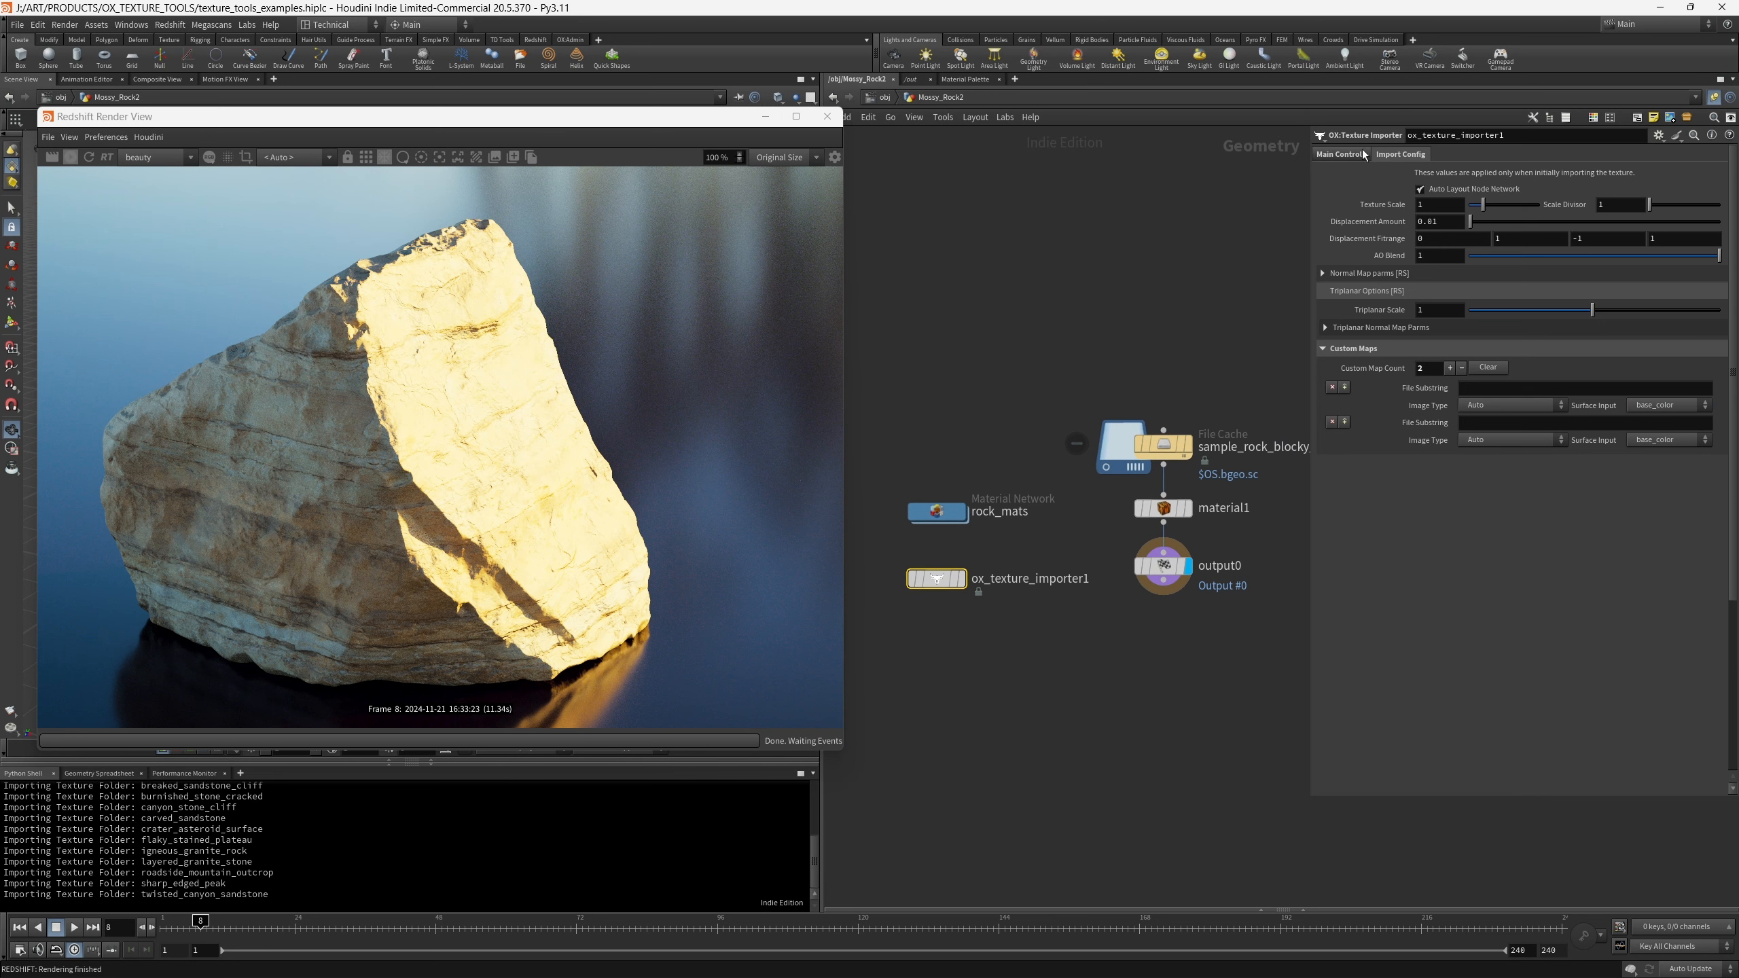
click(1339, 154)
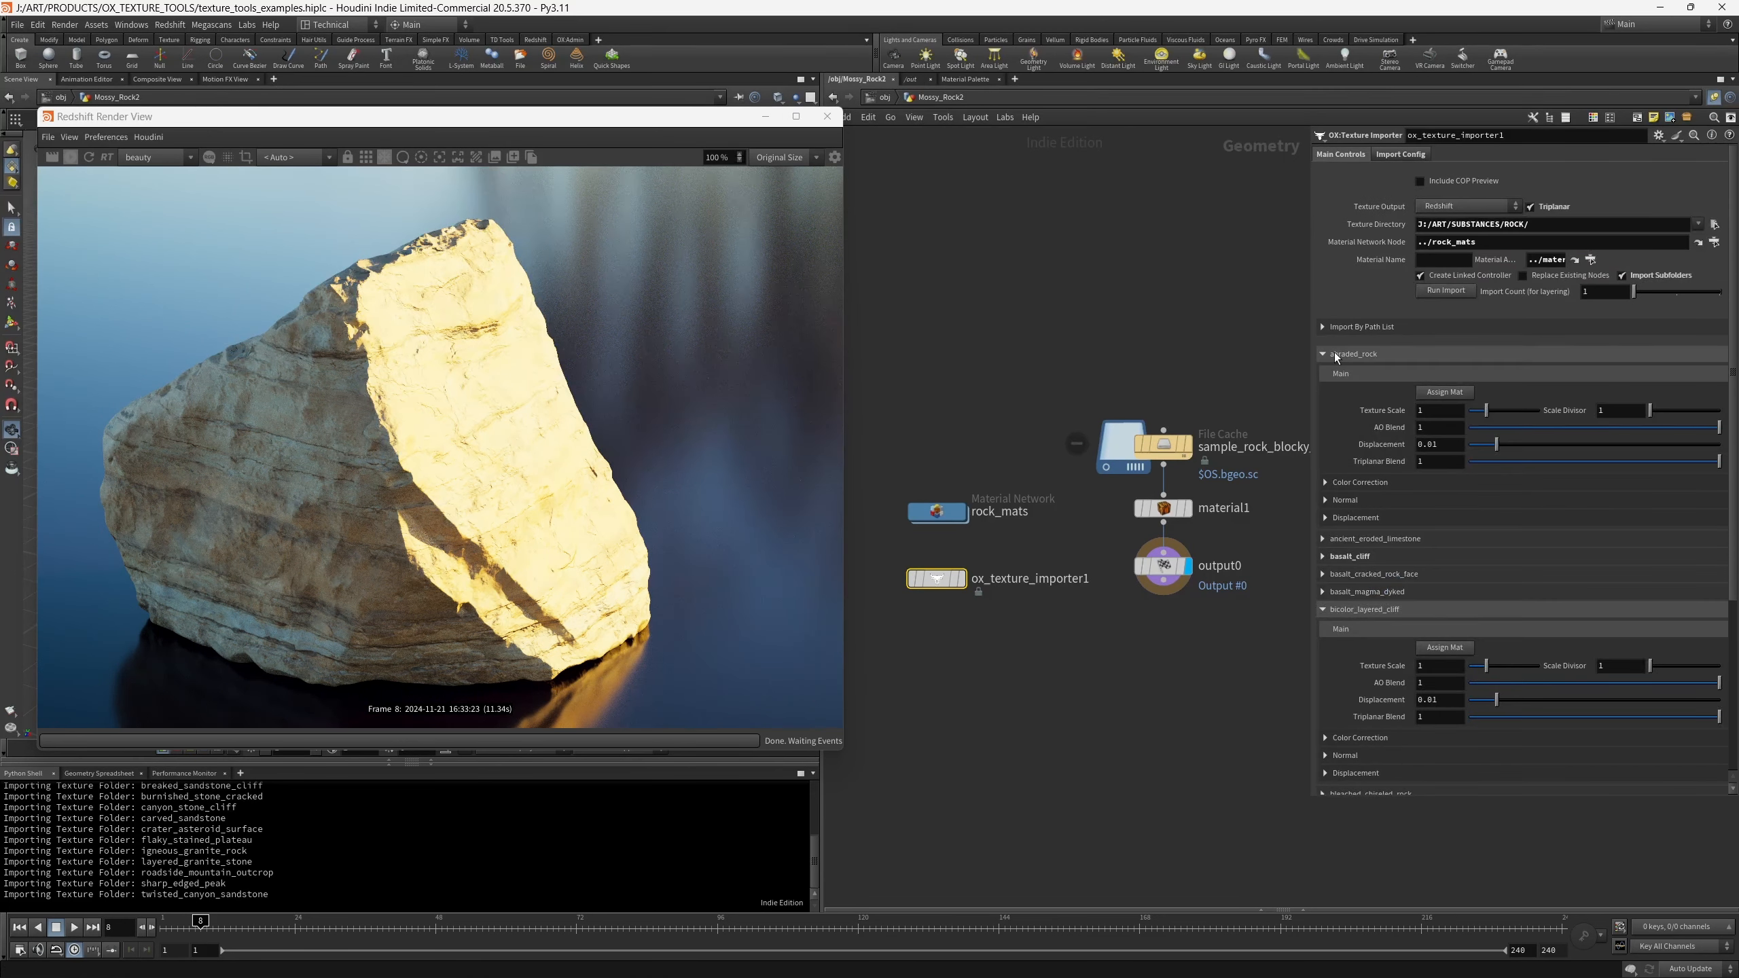
click(1331, 351)
click(1400, 154)
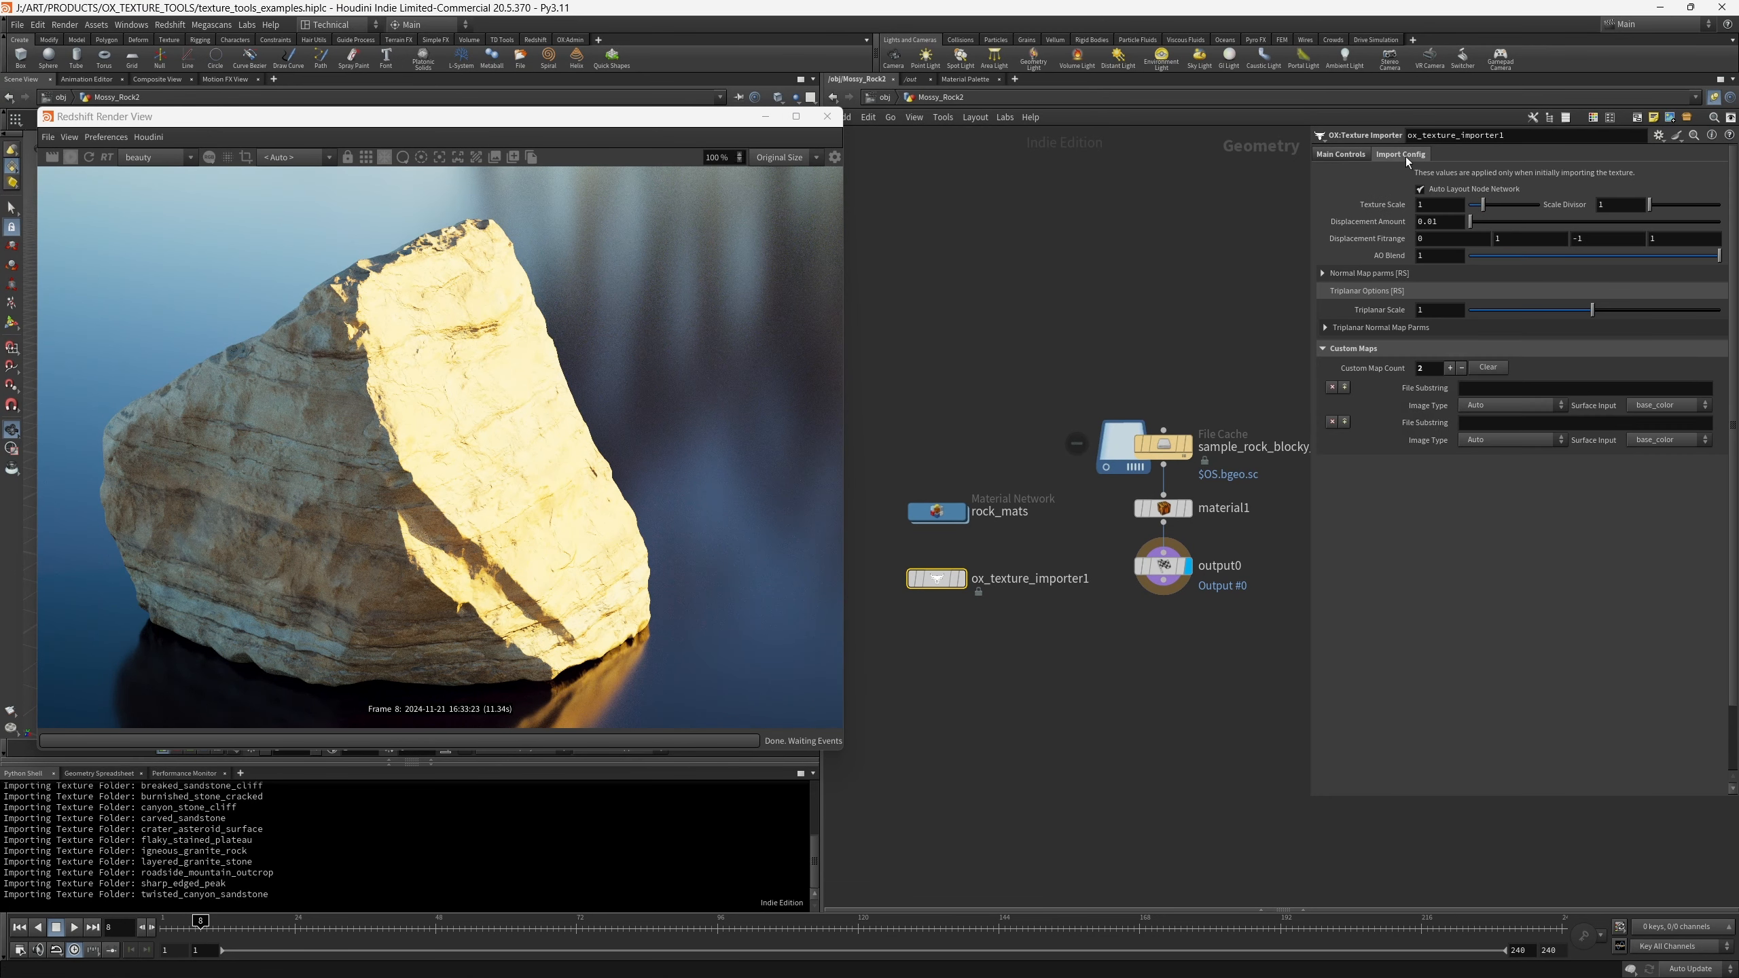
click(1359, 155)
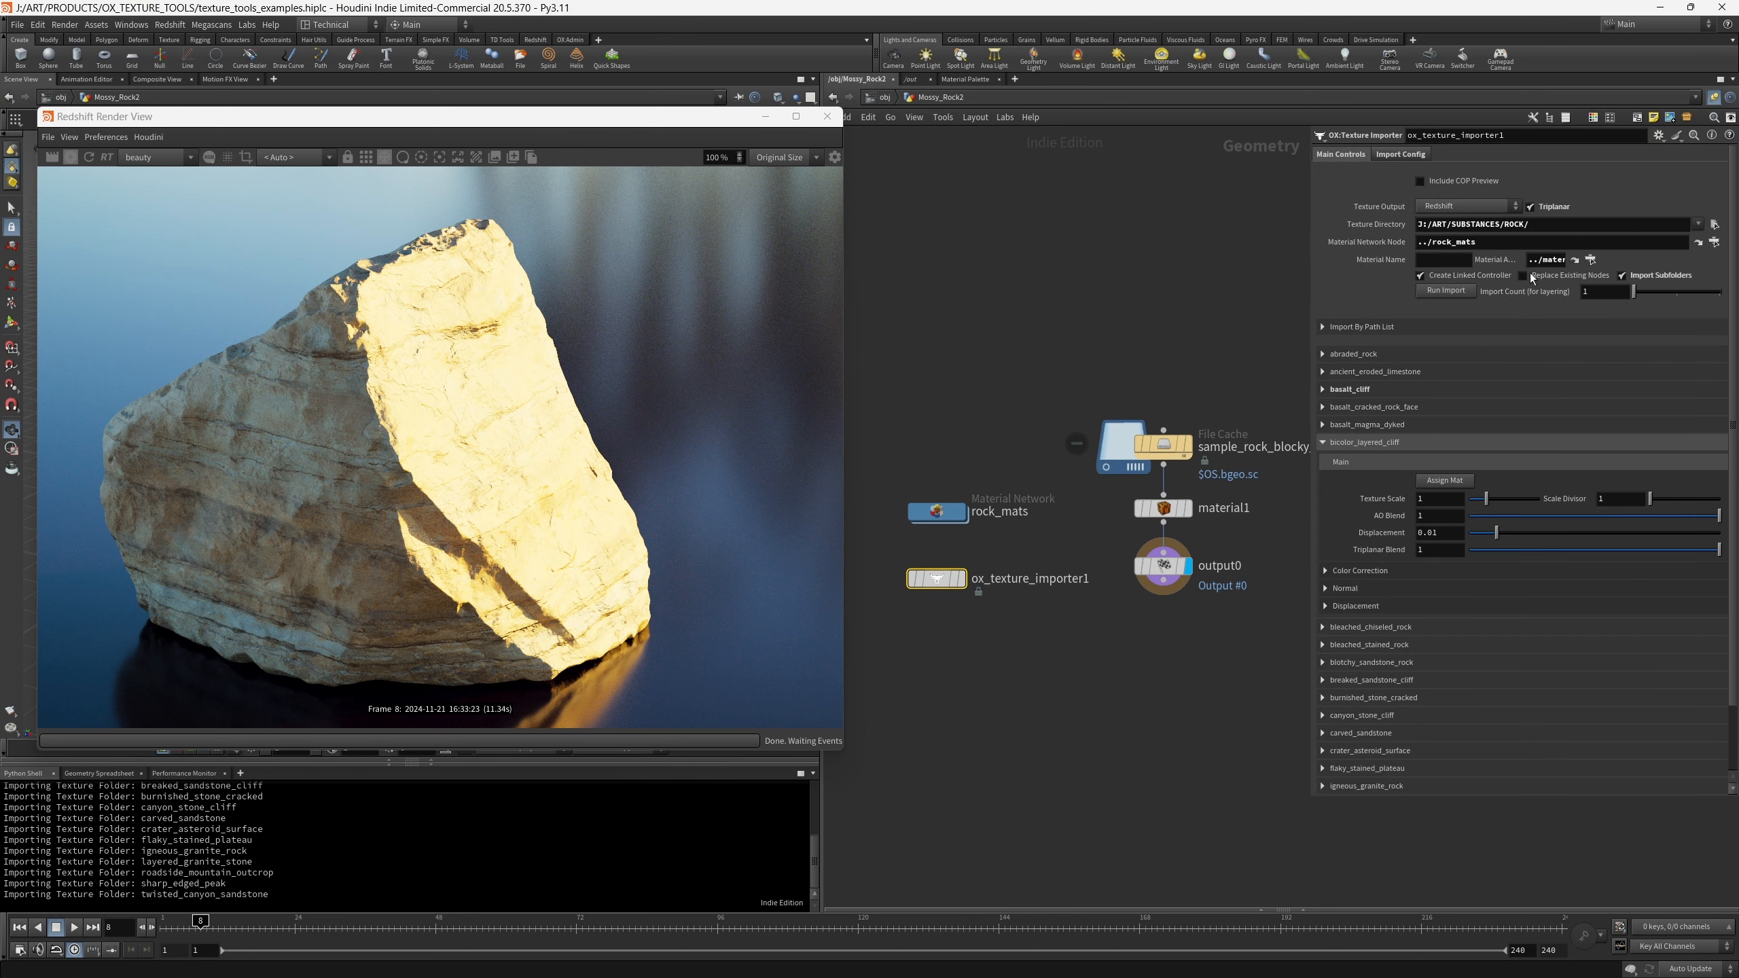